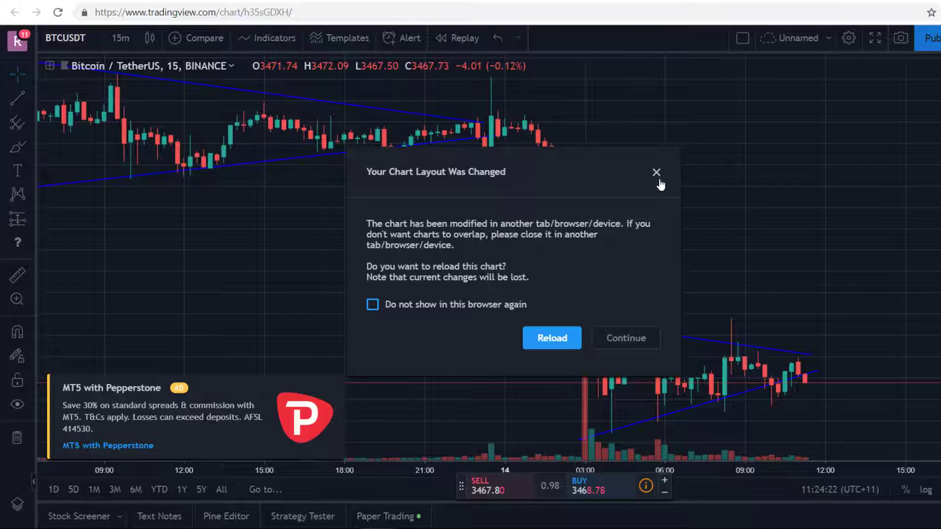
# Dismiss the notice about the changed chart layout without reloading the chart
pyautogui.click(656, 173)
pyautogui.moveTo(716, 184); pyautogui.dragTo(701, 149)
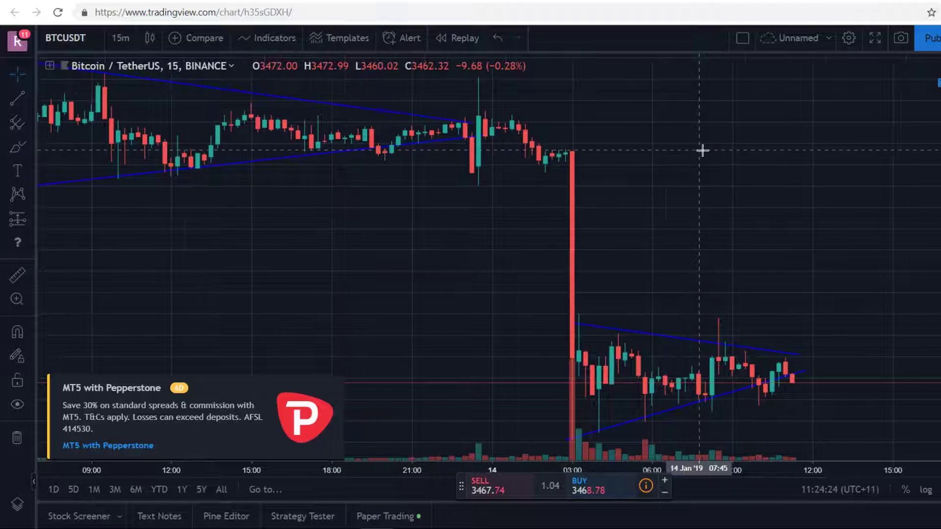
pyautogui.scroll(-3, 519, 384)
pyautogui.moveTo(940, 152); pyautogui.dragTo(800, 160)
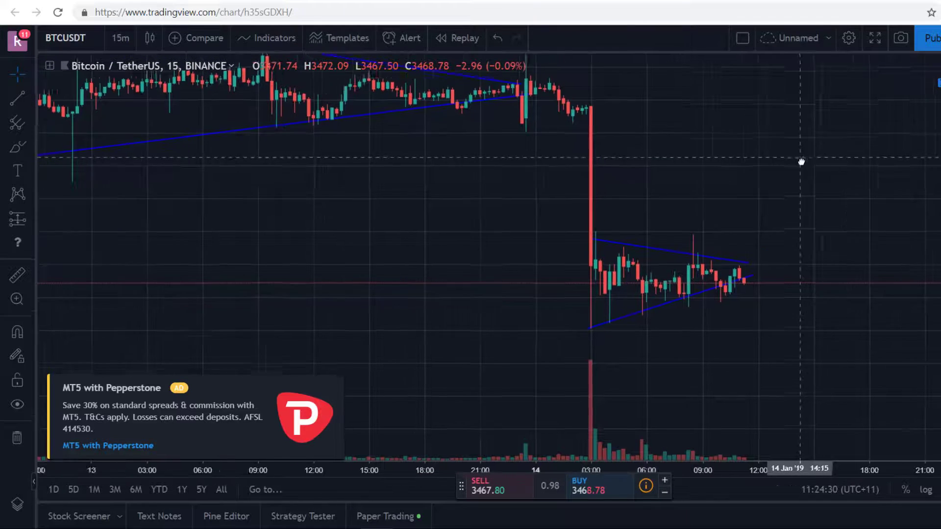
# Measure the sharp price drop on 14 January with the Price Range tool, and remove the measurement
pyautogui.click(8, 222)
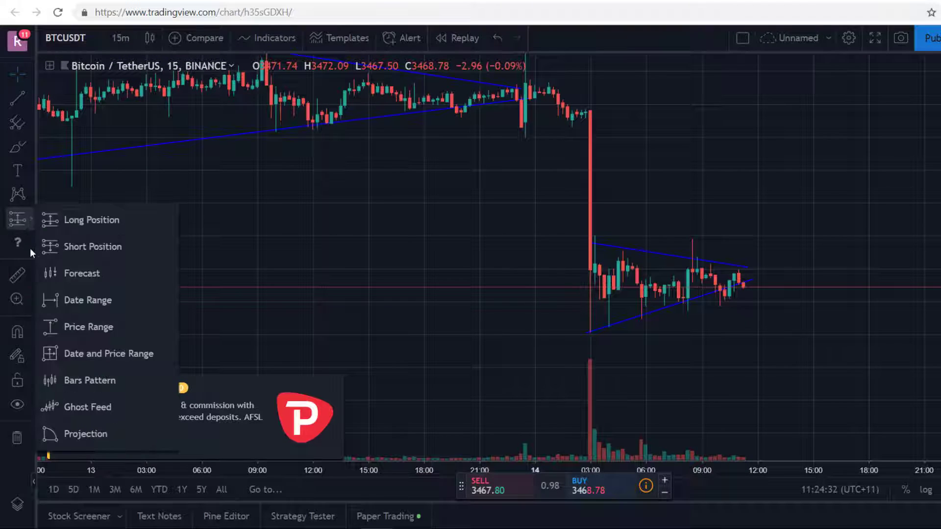
pyautogui.click(90, 326)
pyautogui.click(558, 105)
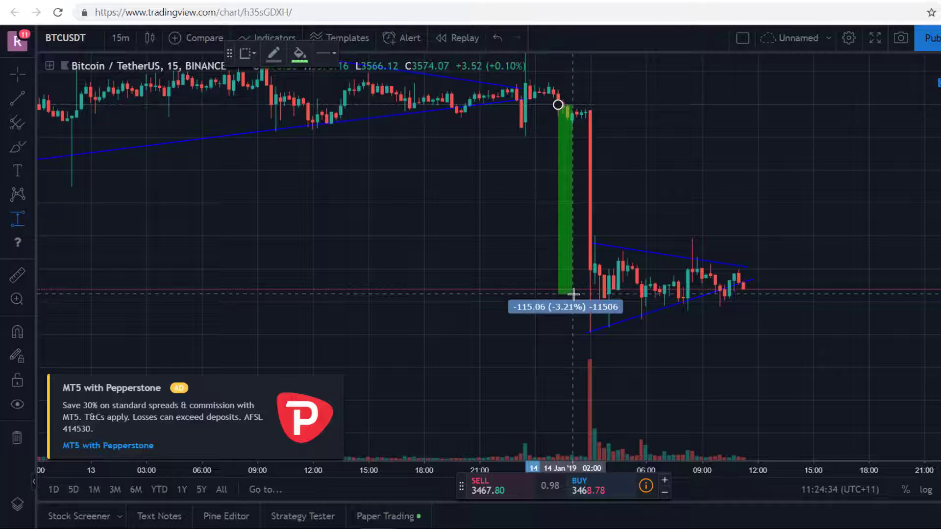
pyautogui.click(585, 309)
pyautogui.press('Delete')
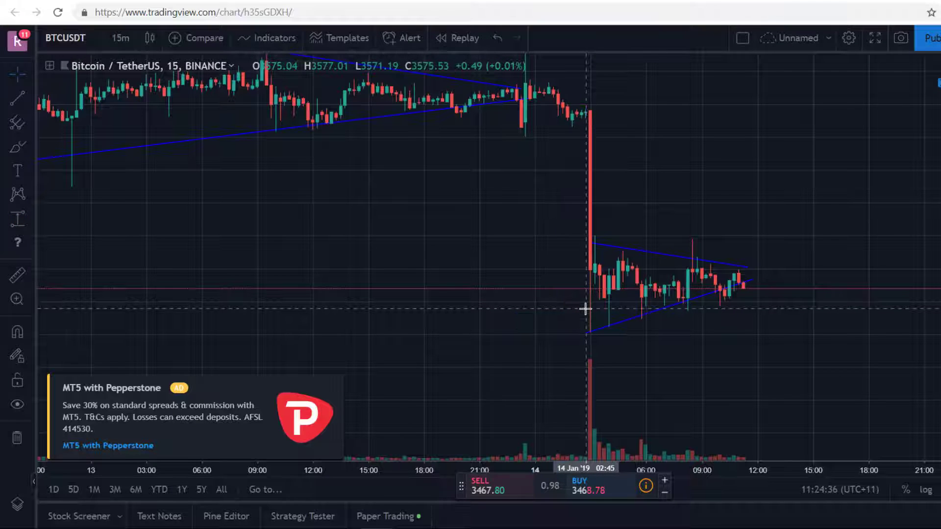
# Examine the earlier large converging triangle, the drop after it and the recent small triangle on the 15-minute chart
pyautogui.scroll(-3, 585, 309)
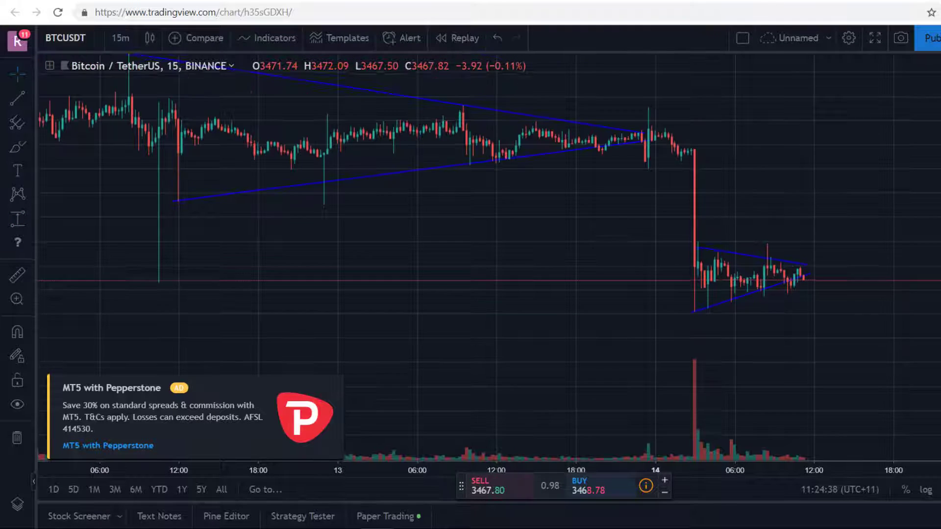
pyautogui.scroll(-3, 520, 243)
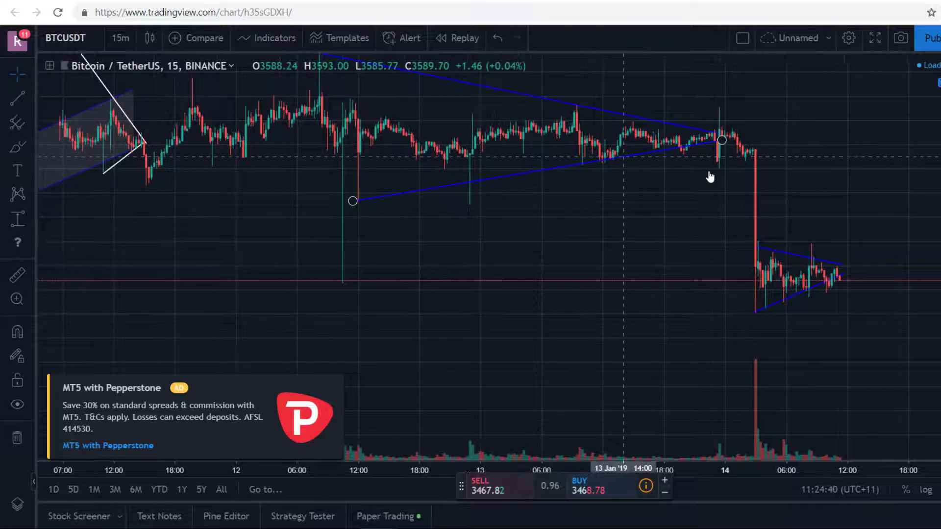
pyautogui.scroll(2, 709, 171)
pyautogui.scroll(1, 708, 171)
pyautogui.moveTo(939, 274); pyautogui.dragTo(940, 187)
pyautogui.moveTo(804, 222); pyautogui.dragTo(859, 352)
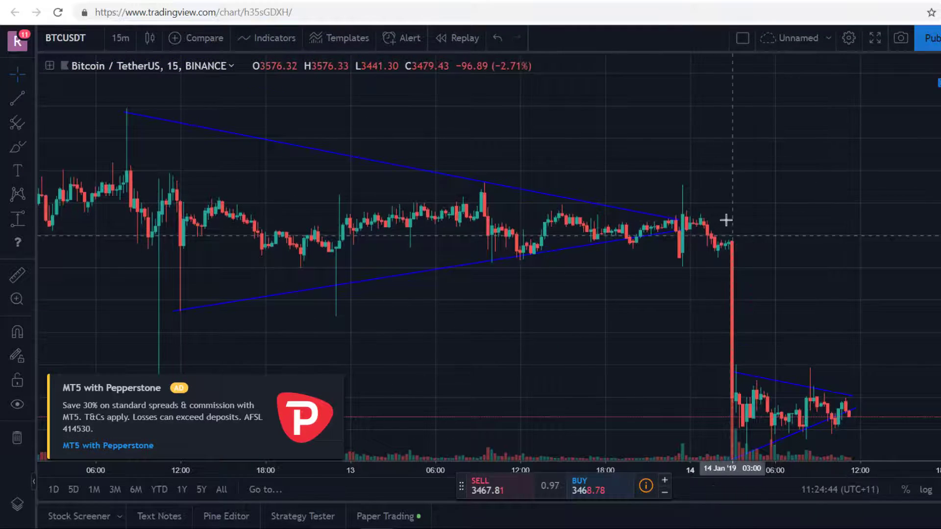
pyautogui.moveTo(724, 237); pyautogui.dragTo(647, 110)
pyautogui.moveTo(715, 170); pyautogui.dragTo(649, 151)
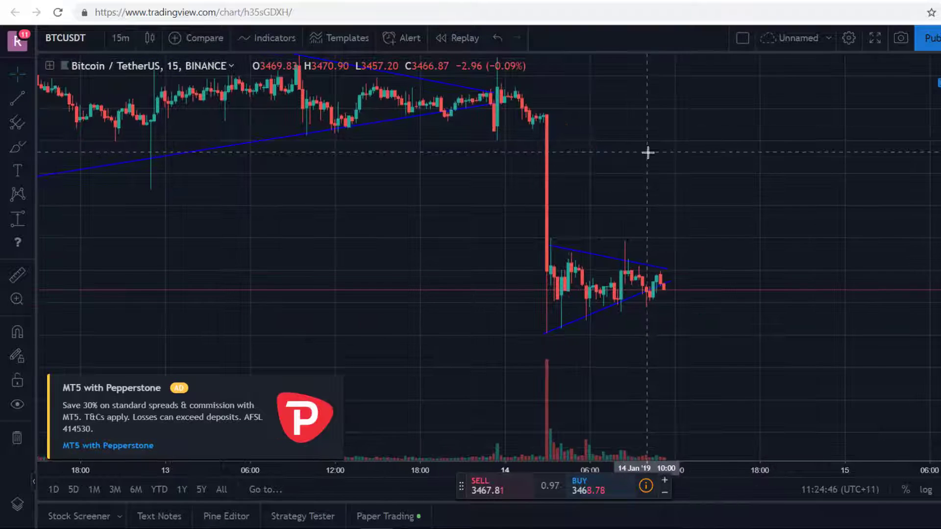
# Extend the recent pattern's lower trend line to 14 Jan 13:00 and set the chart interval to 5 minutes
pyautogui.moveTo(671, 282); pyautogui.dragTo(688, 286)
pyautogui.click(131, 43)
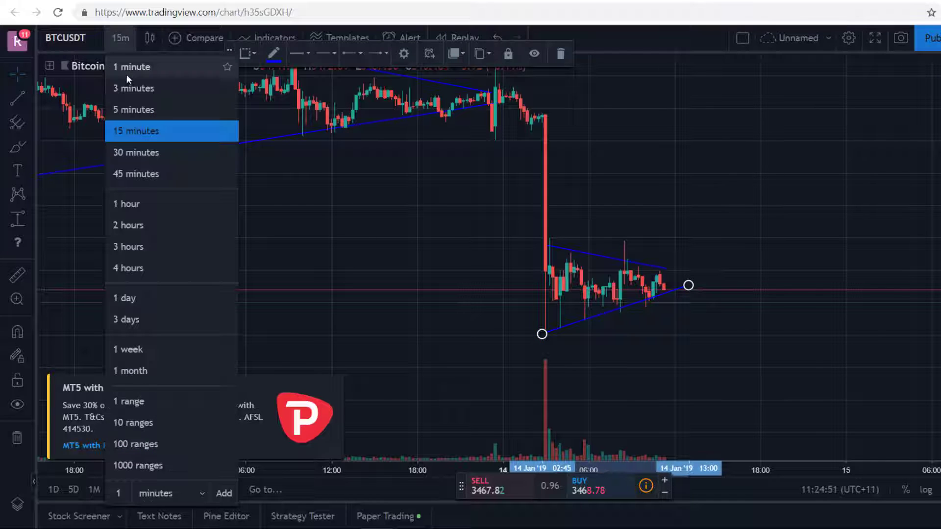
pyautogui.click(125, 101)
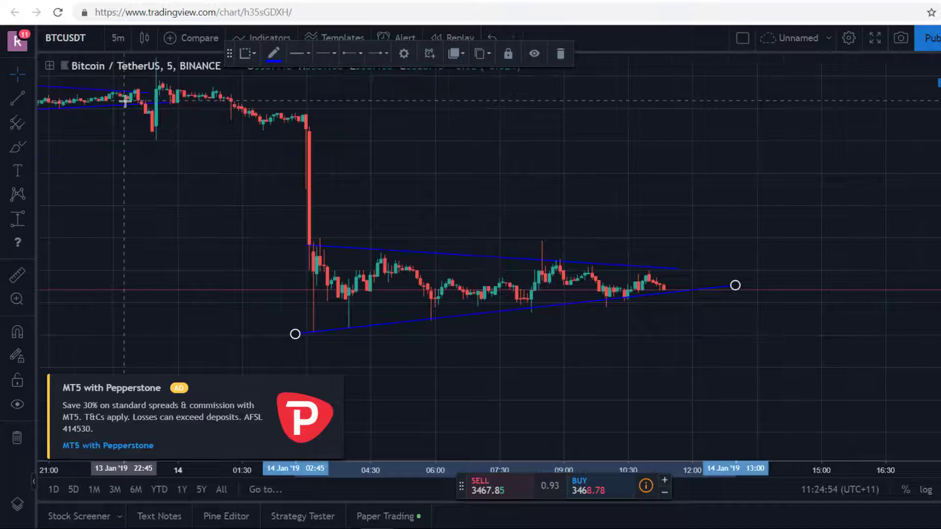
# Extend the recent pattern's upper trend line to 14 Jan 12:40 and level it horizontally across the highs
pyautogui.scroll(-3, 125, 101)
pyautogui.scroll(-2, 495, 112)
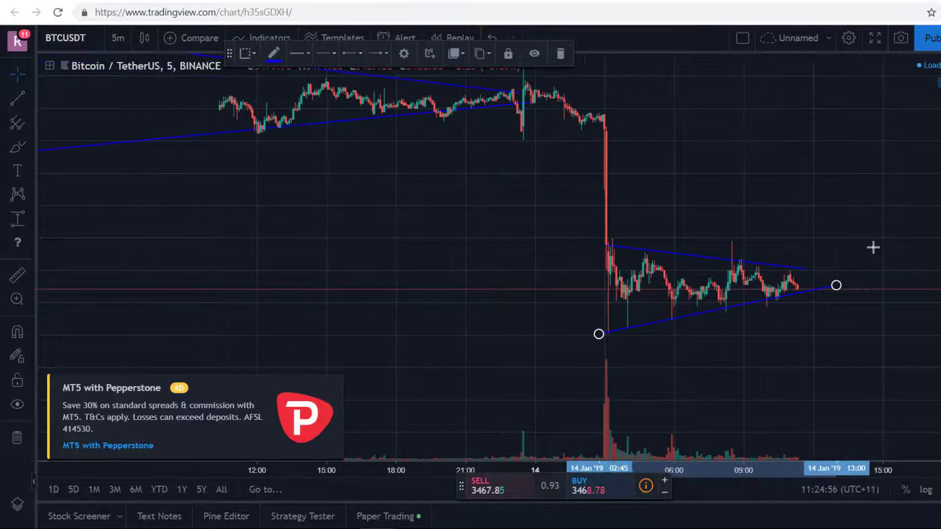
pyautogui.moveTo(836, 273); pyautogui.dragTo(828, 276)
pyautogui.click(808, 216)
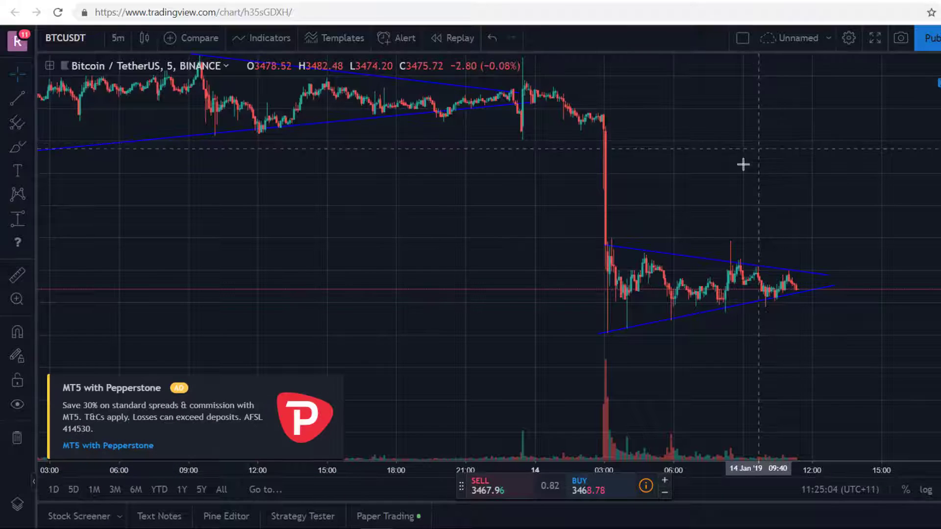
pyautogui.moveTo(606, 245); pyautogui.dragTo(606, 261)
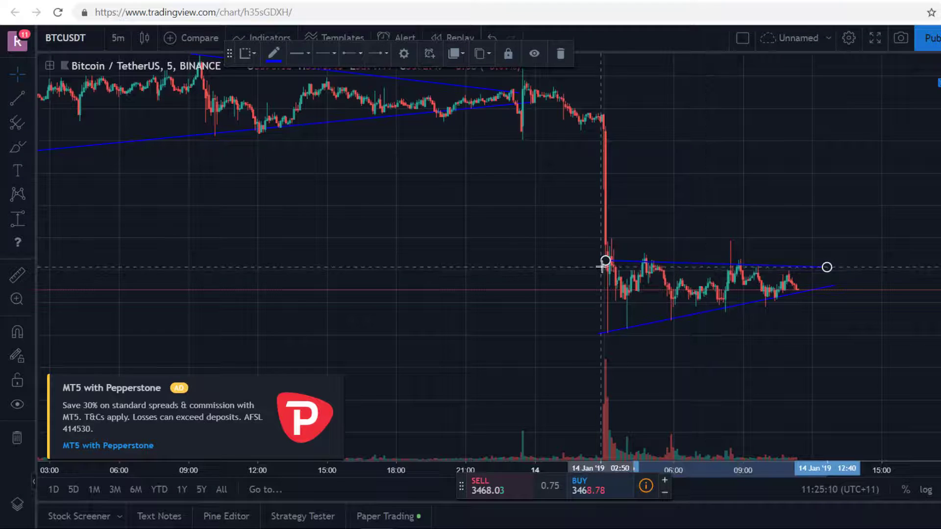
pyautogui.click(790, 196)
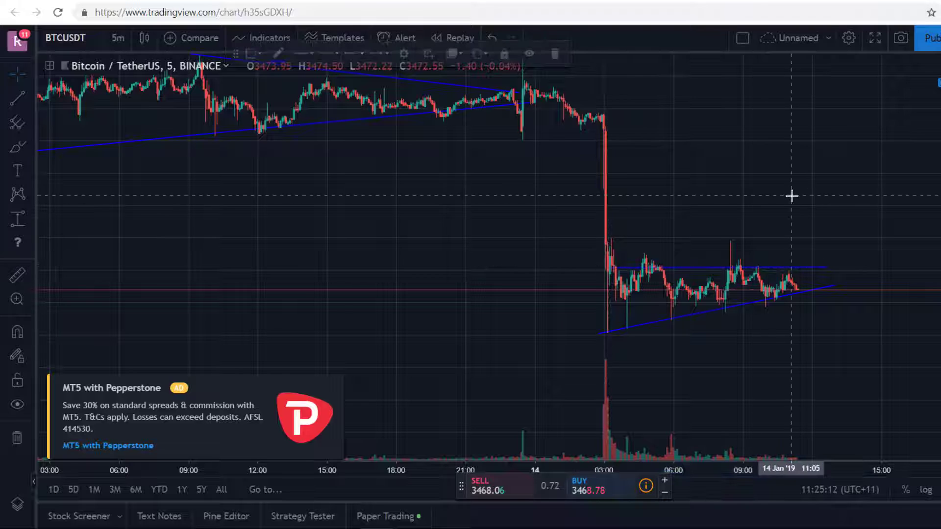
# Draw a trend-based Fibonacci extension from the price before the drop to the drop's low and out to the recent pattern's upper trend line
pyautogui.scroll(-3, 792, 196)
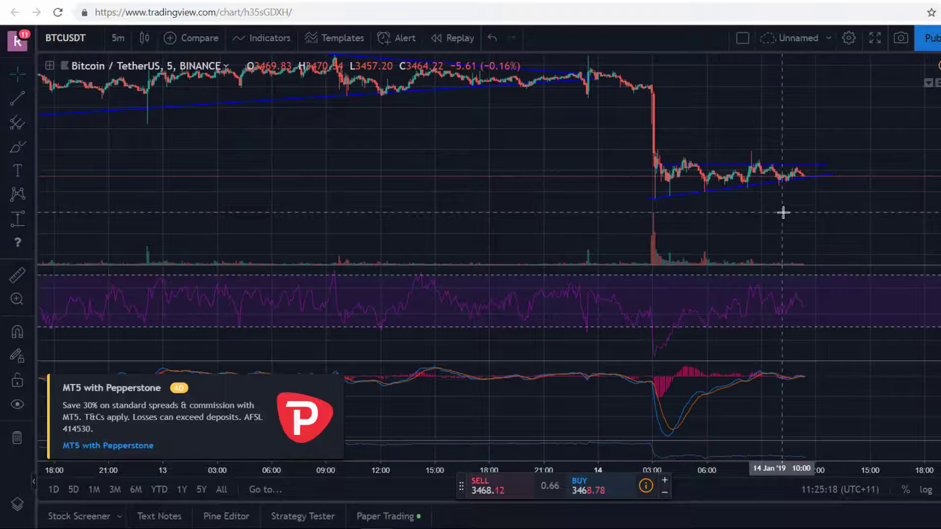
pyautogui.doubleClick(736, 96)
pyautogui.moveTo(736, 192); pyautogui.dragTo(703, 114)
pyautogui.moveTo(689, 207); pyautogui.dragTo(863, 218)
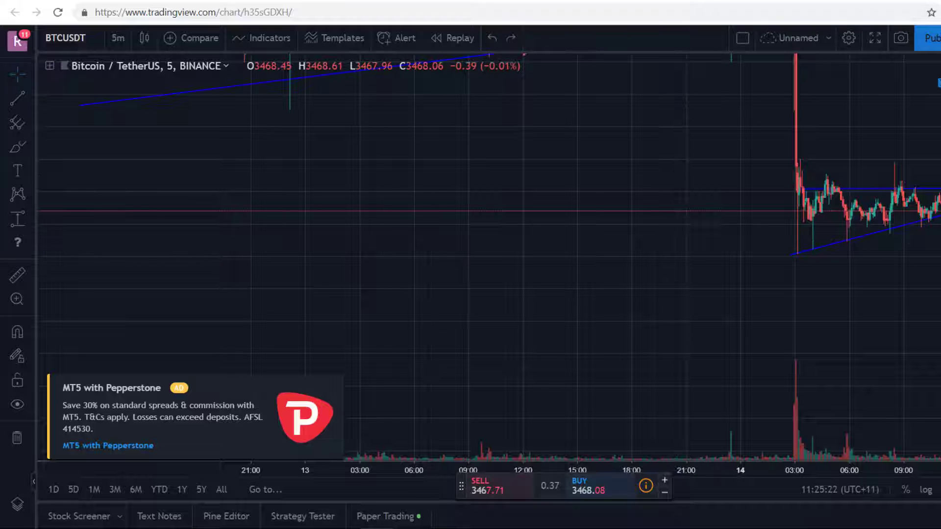
pyautogui.moveTo(540, 128); pyautogui.dragTo(262, 197)
pyautogui.moveTo(415, 187); pyautogui.dragTo(440, 217)
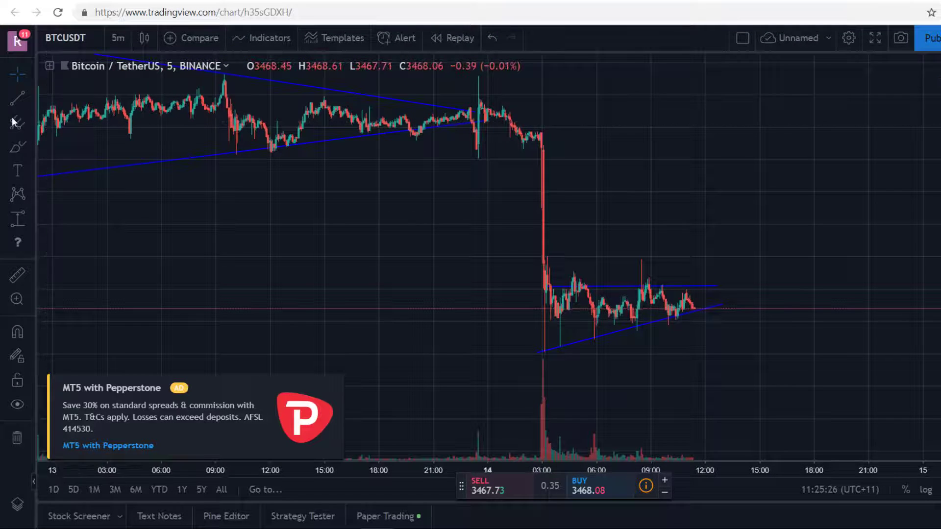
pyautogui.click(29, 122)
pyautogui.click(72, 310)
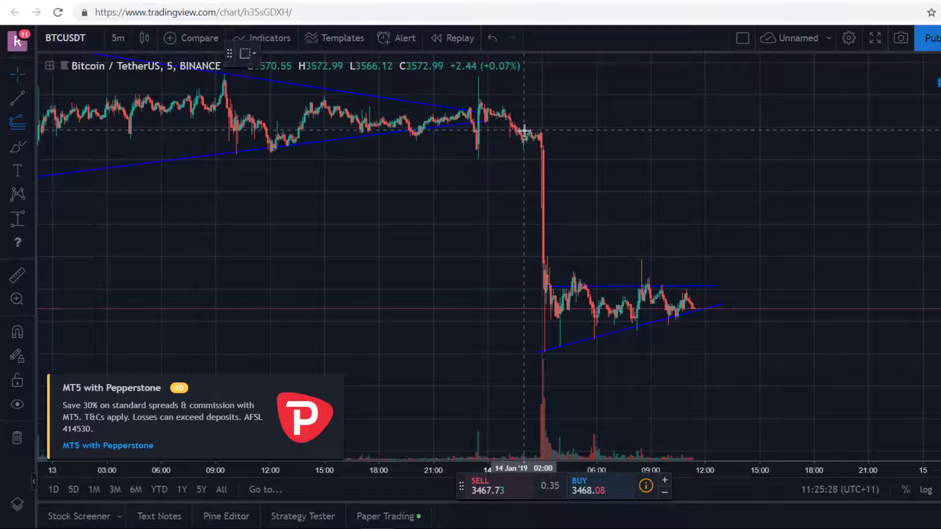
pyautogui.click(554, 185)
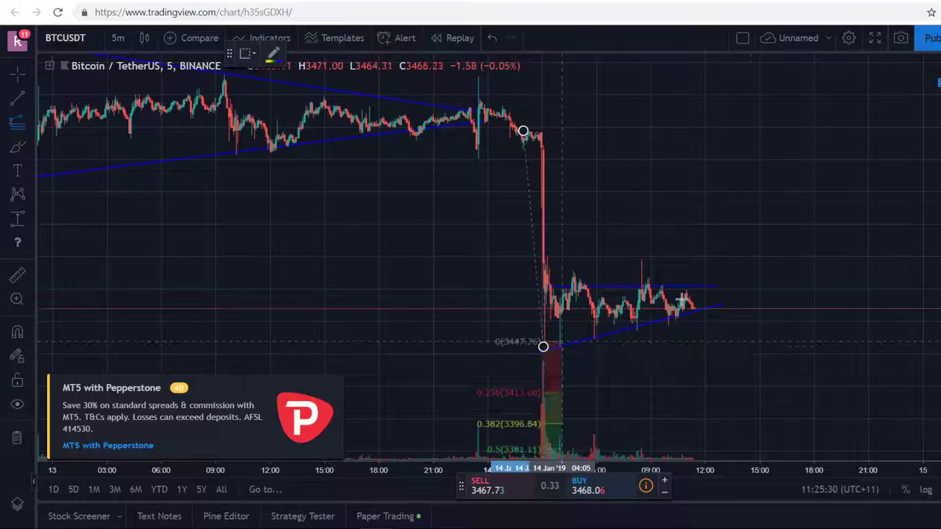
pyautogui.click(794, 285)
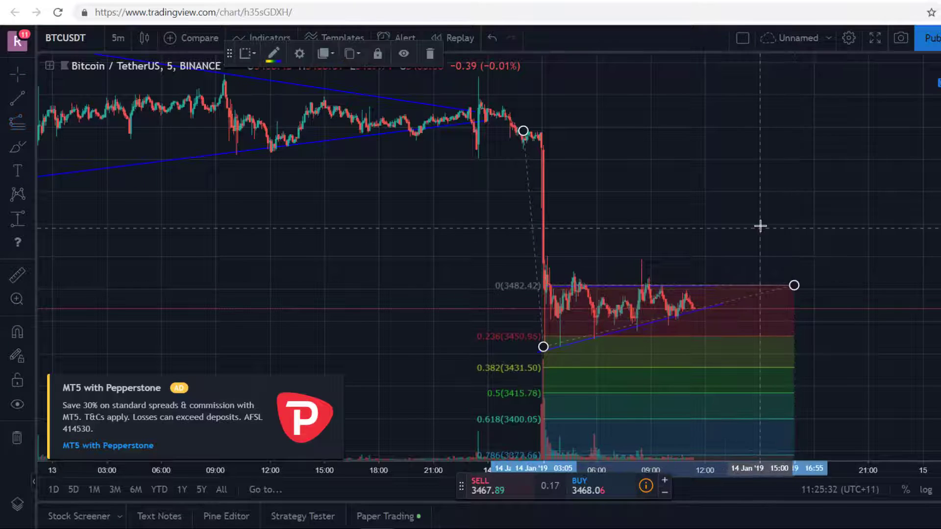
# Mark the zone just below the 0.5 extension level with a rectangle, and delete the rectangle
pyautogui.moveTo(761, 226); pyautogui.dragTo(754, 173)
pyautogui.moveTo(924, 319)
pyautogui.mouseDown()
pyautogui.moveTo(897, 225)
pyautogui.moveTo(893, 232)
pyautogui.mouseUp()
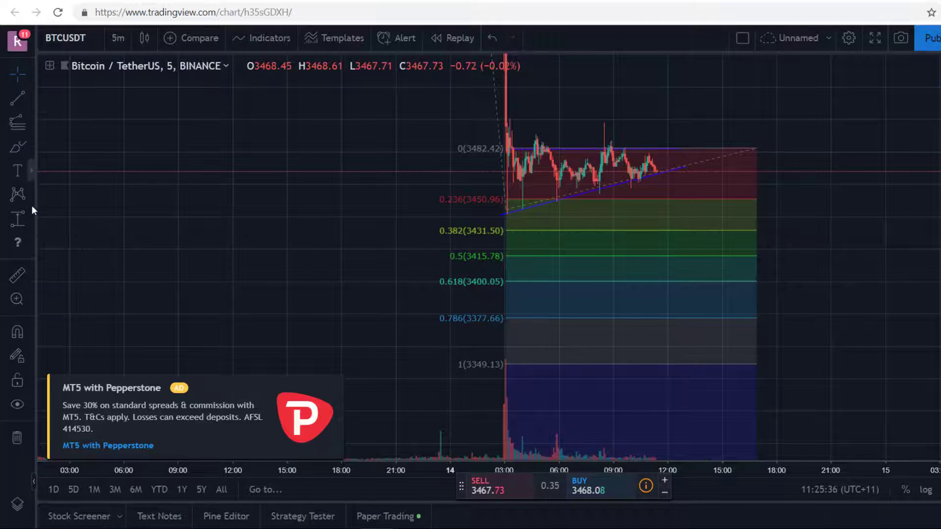
pyautogui.click(17, 217)
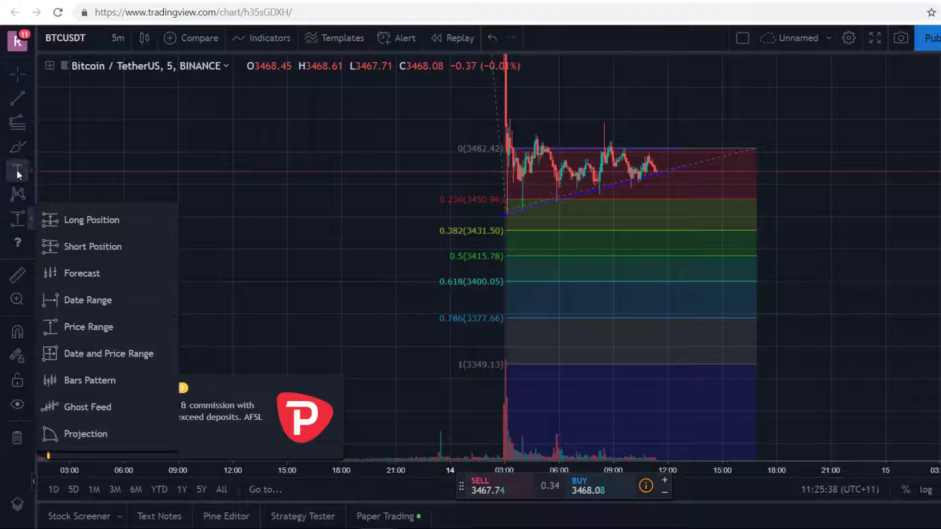
pyautogui.click(18, 146)
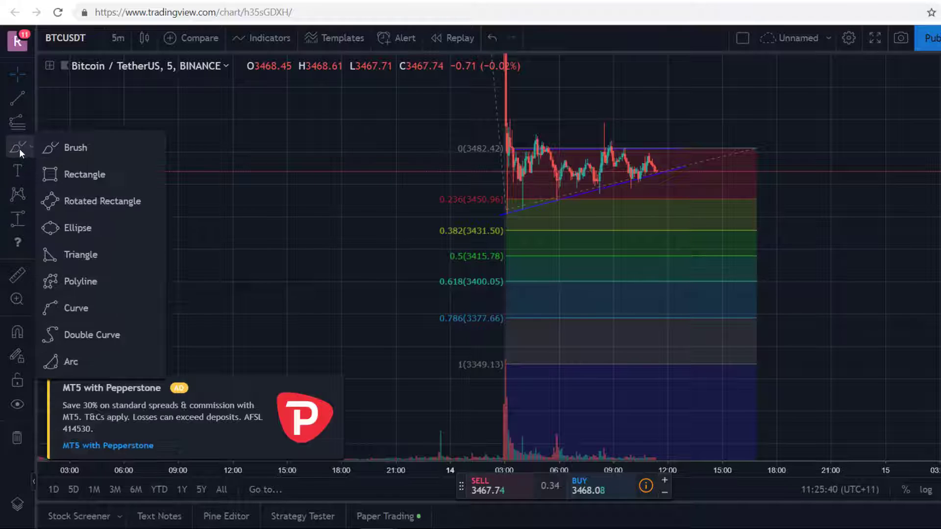
pyautogui.click(81, 173)
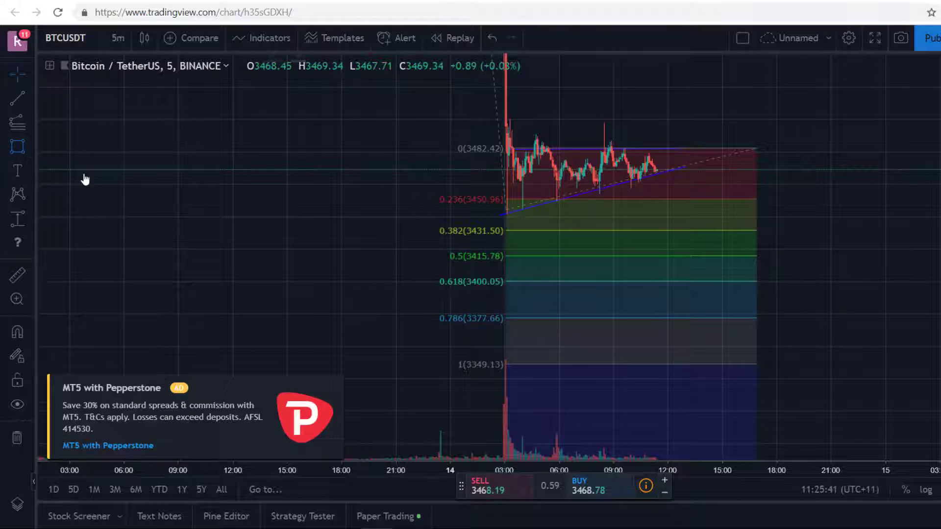
pyautogui.click(490, 255)
pyautogui.click(788, 270)
pyautogui.press('Delete')
# Delete the Fibonacci extension and bring the indicator panes back below the price chart
pyautogui.click(755, 262)
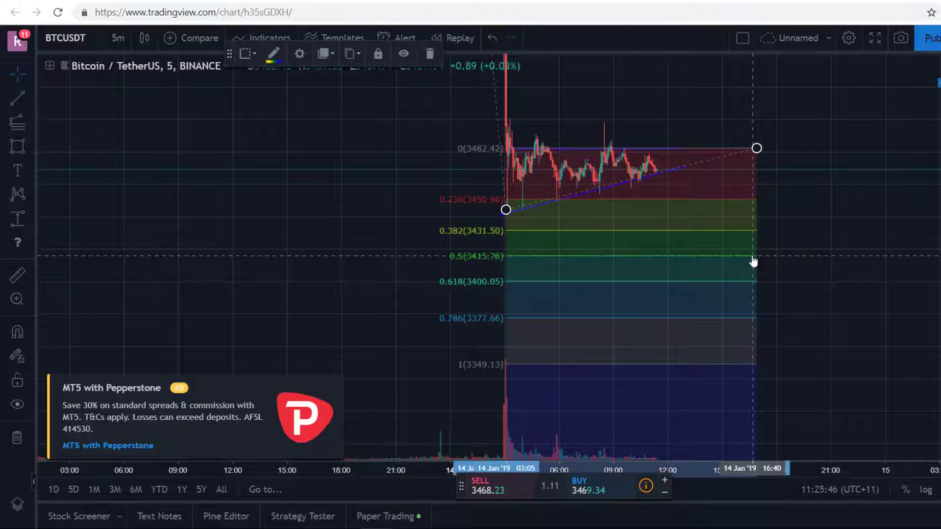
pyautogui.press('Delete')
pyautogui.doubleClick(753, 257)
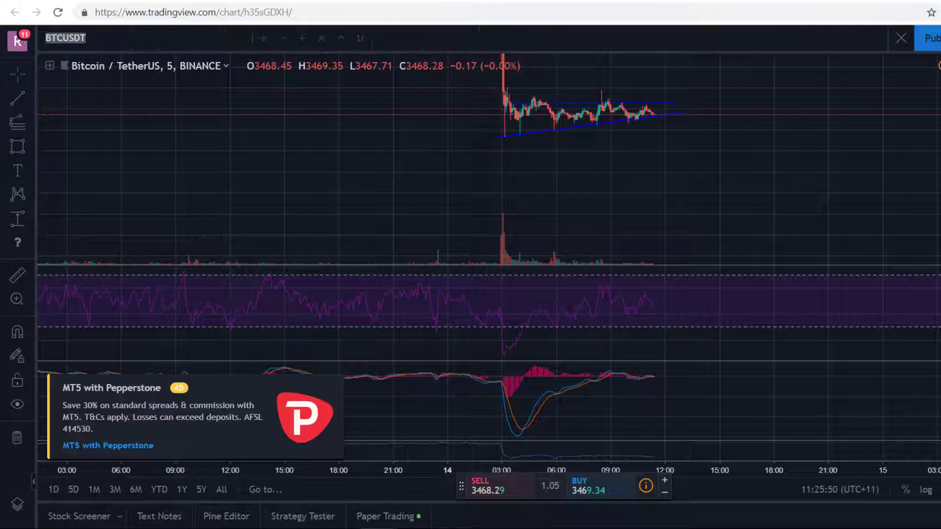
# Switch the chart interval to 30 minutes and on to 1 hour
pyautogui.click(116, 40)
pyautogui.click(166, 151)
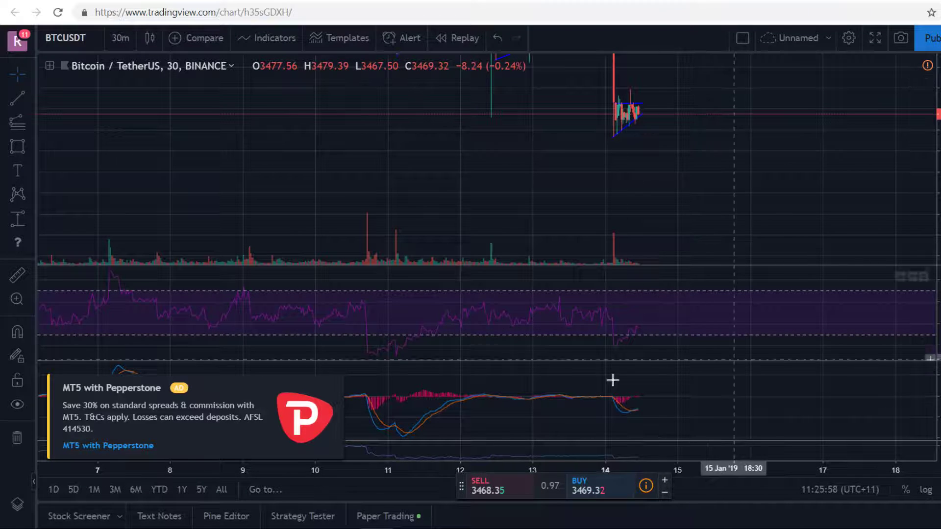
pyautogui.click(119, 38)
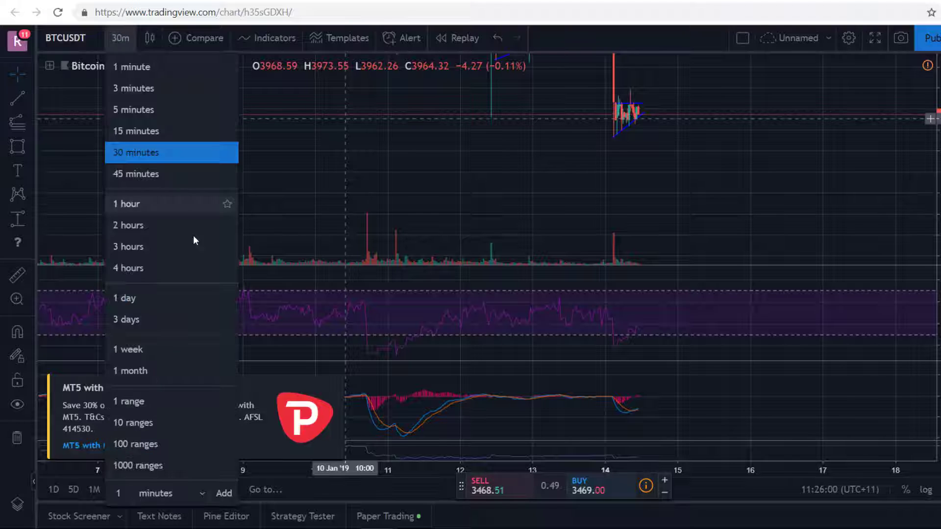
pyautogui.click(154, 202)
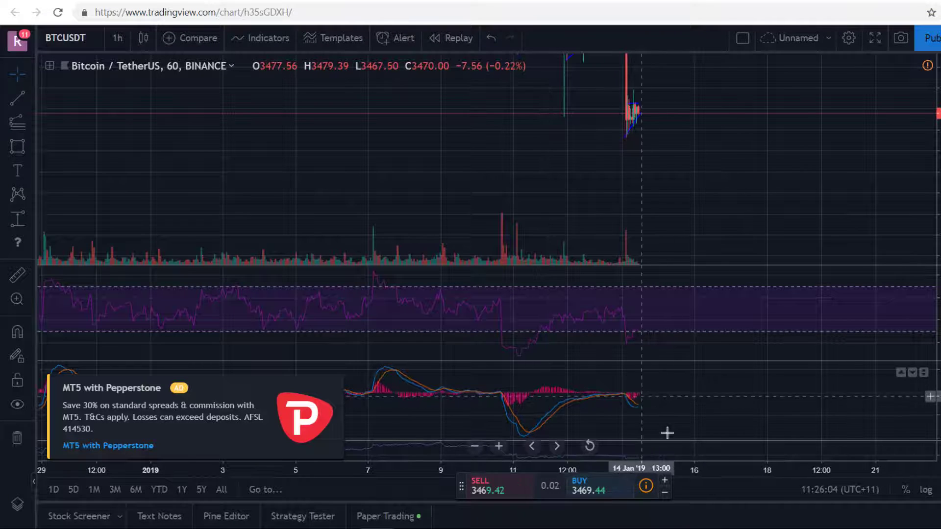
# Enlarge the MACD pane to inspect its latest lines and histogram, and restore the full layout
pyautogui.doubleClick(655, 412)
pyautogui.scroll(2, 708, 264)
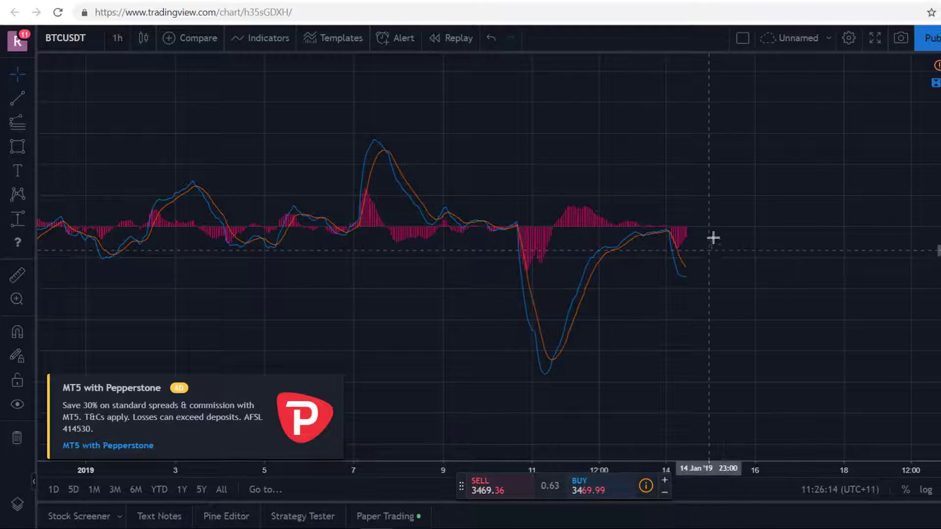
pyautogui.doubleClick(770, 279)
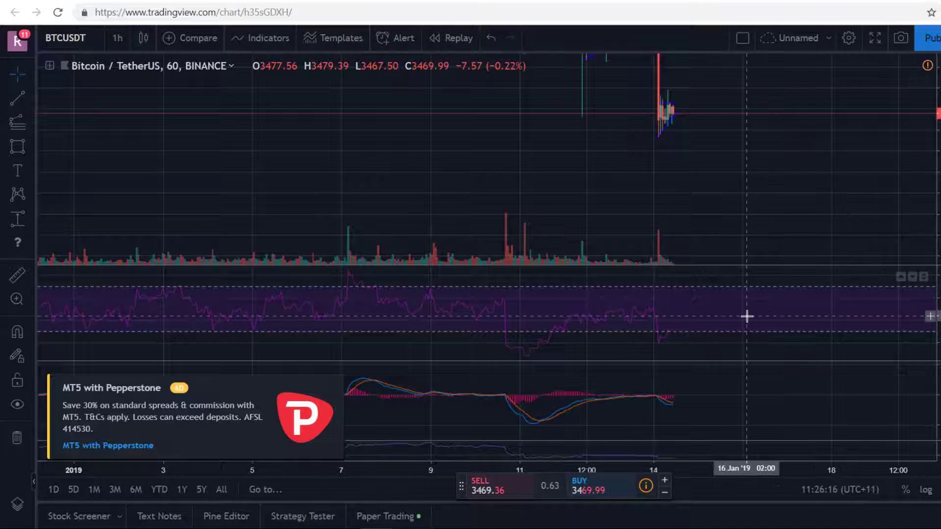
# Enlarge the RSI pane to inspect its position relative to the lower band, and restore the full layout
pyautogui.doubleClick(694, 336)
pyautogui.click(702, 353)
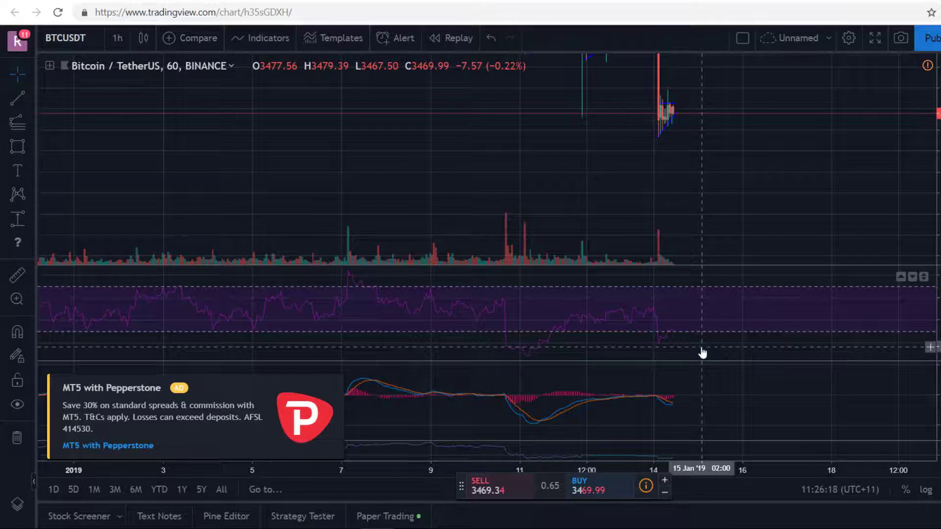
pyautogui.doubleClick(700, 352)
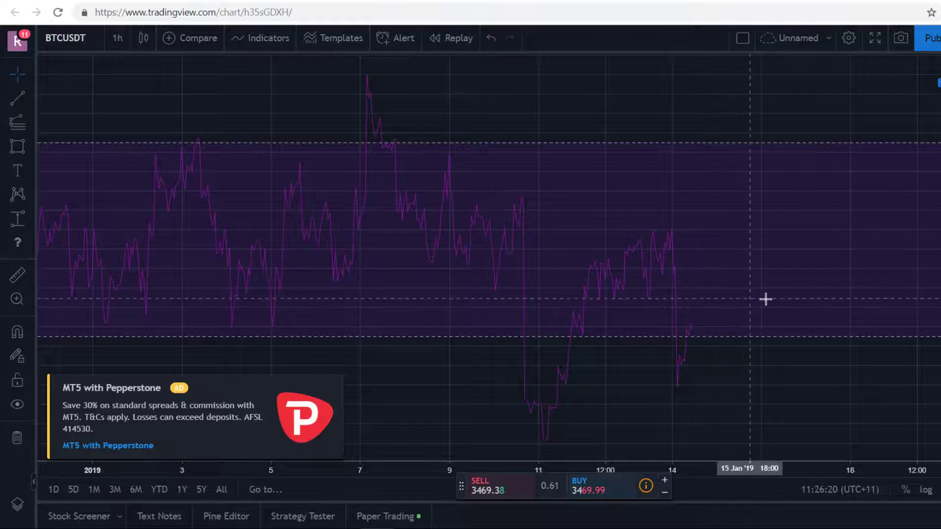
pyautogui.doubleClick(829, 225)
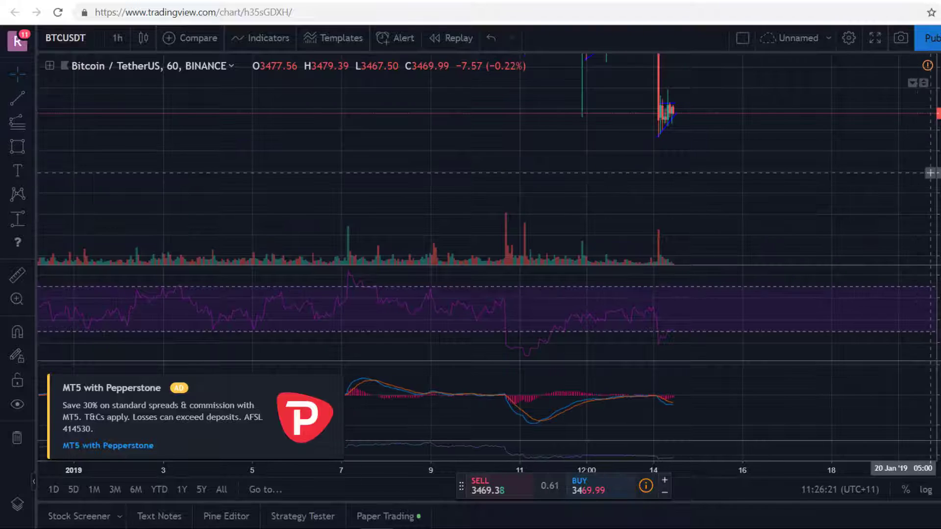
# Enlarge the price pane to fill the chart area and switch the Bitcoin/Tether interval to 4 hours
pyautogui.doubleClick(824, 175)
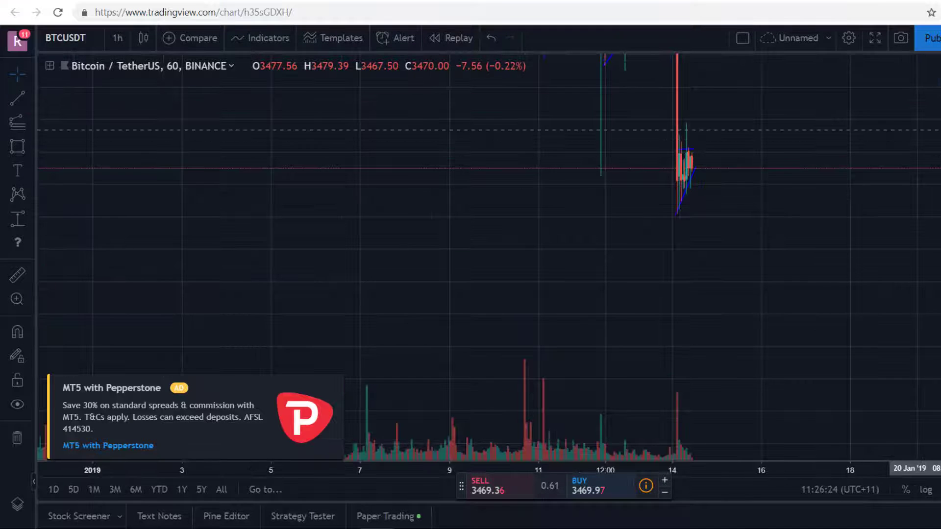
pyautogui.scroll(5, 767, 244)
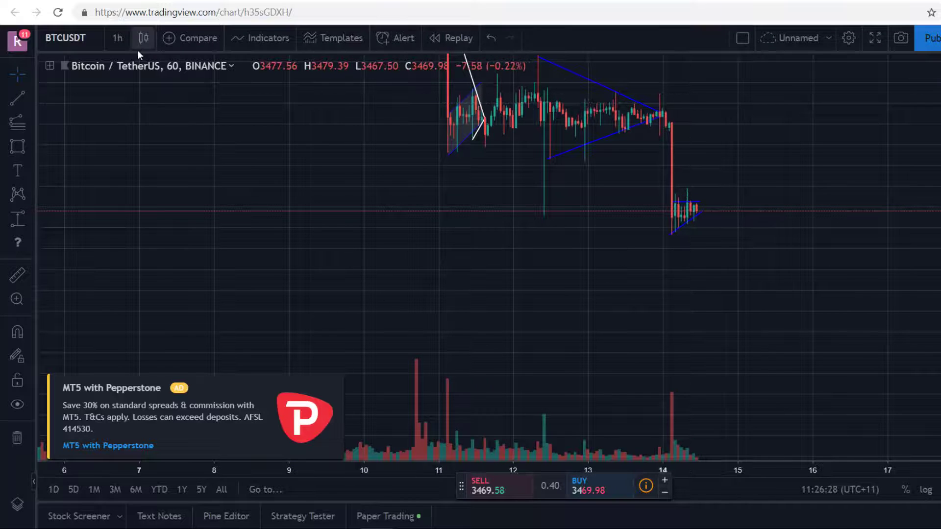
pyautogui.click(124, 47)
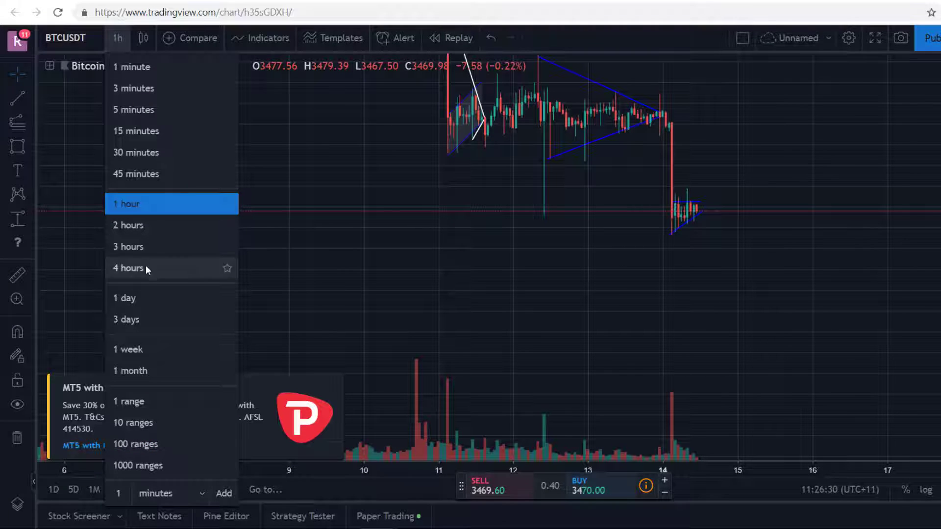
pyautogui.click(132, 270)
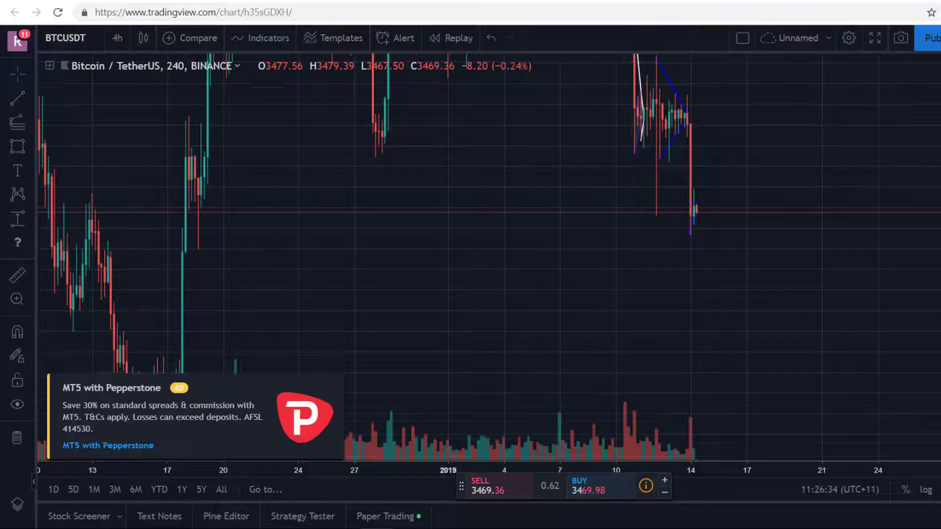
pyautogui.scroll(-5, 686, 351)
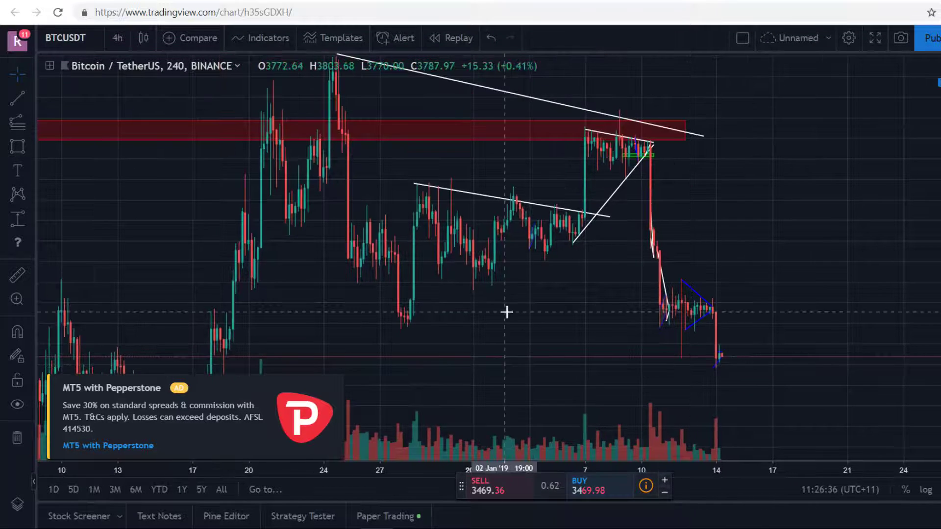
pyautogui.scroll(-3, 507, 311)
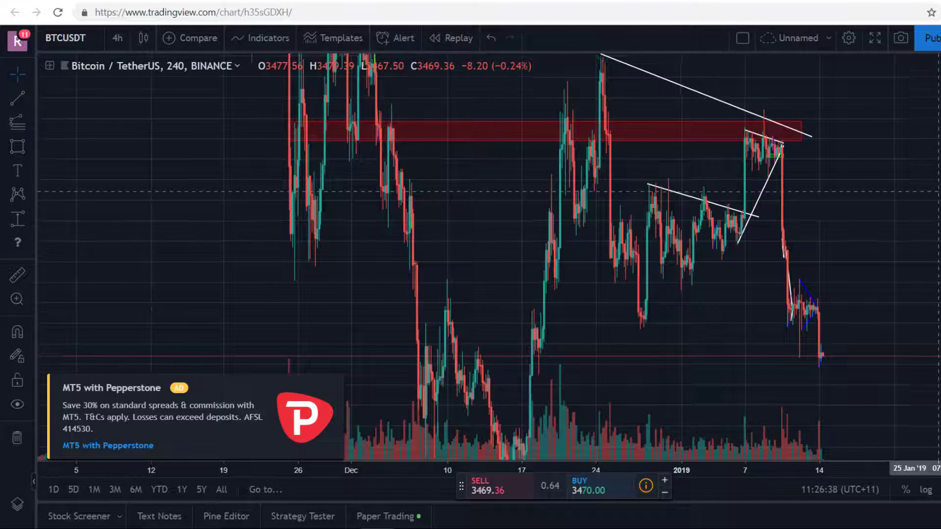
pyautogui.scroll(-2, 561, 283)
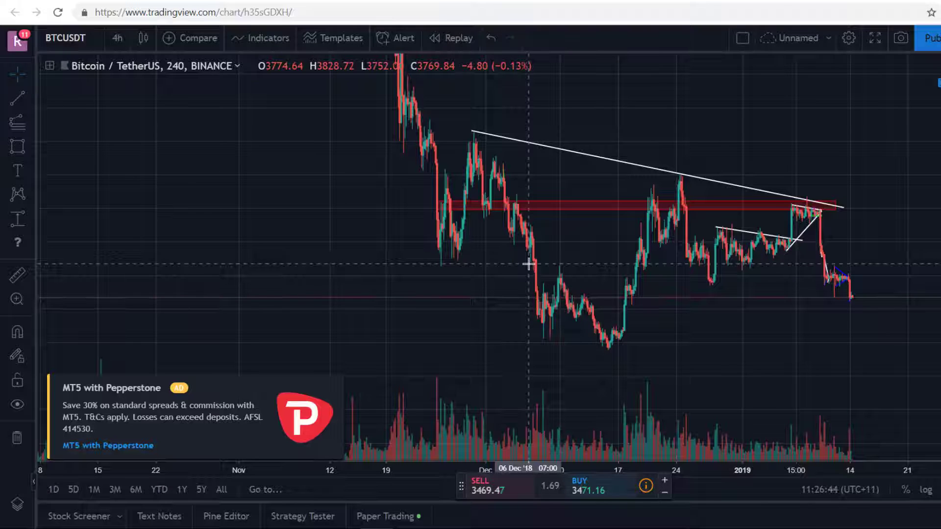
# Change the chart symbol to BTCUSD from Bitfinex
pyautogui.click(81, 38)
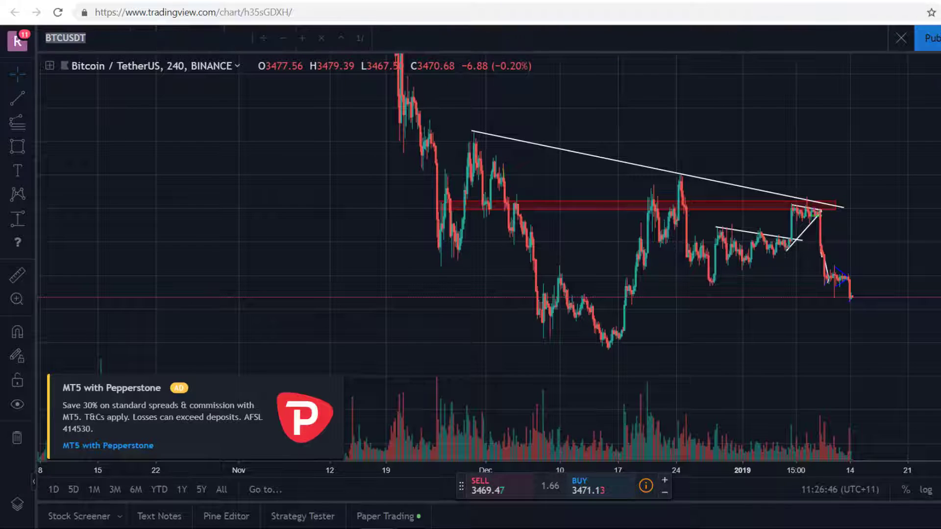
pyautogui.click(86, 38)
pyautogui.press('BackSpace')
pyautogui.click(119, 78)
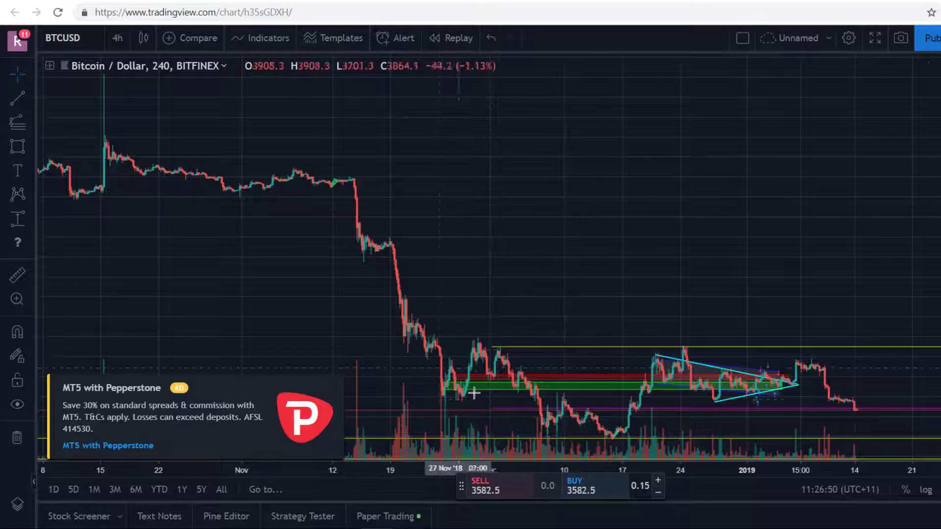
# Examine the latest Bitcoin/Dollar price against the magenta and yellow horizontal levels and the cyan triangle
pyautogui.moveTo(790, 274); pyautogui.dragTo(776, 116)
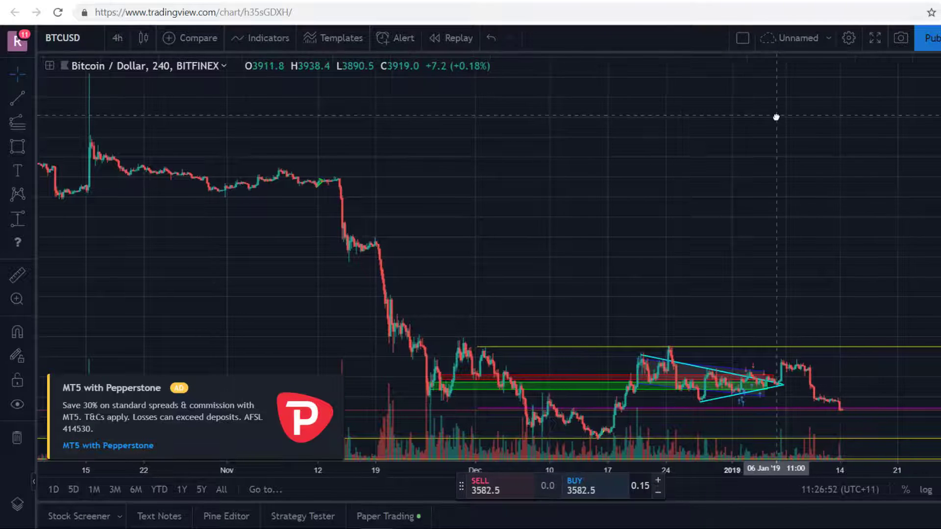
pyautogui.moveTo(803, 179); pyautogui.dragTo(739, 157)
pyautogui.moveTo(793, 315); pyautogui.dragTo(790, 135)
pyautogui.moveTo(940, 237); pyautogui.dragTo(940, 196)
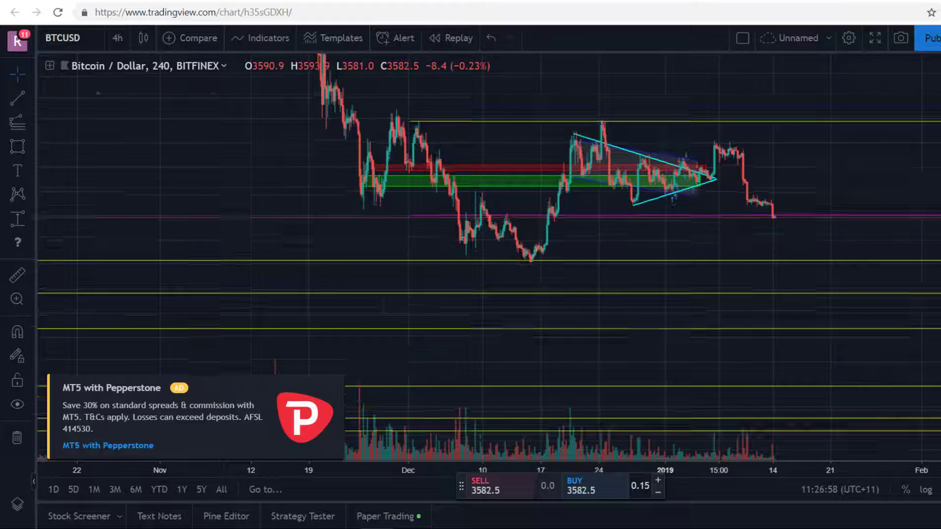
pyautogui.doubleClick(940, 237)
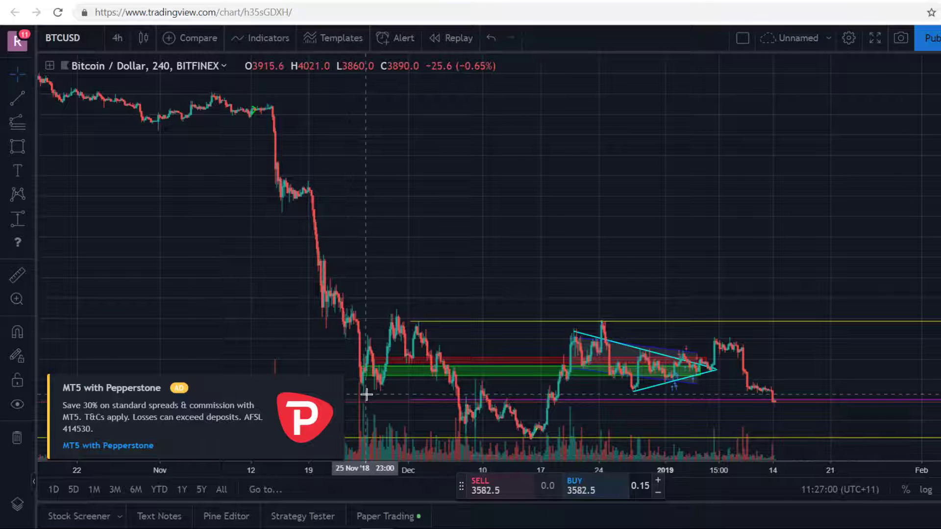
pyautogui.moveTo(386, 283); pyautogui.dragTo(399, 107)
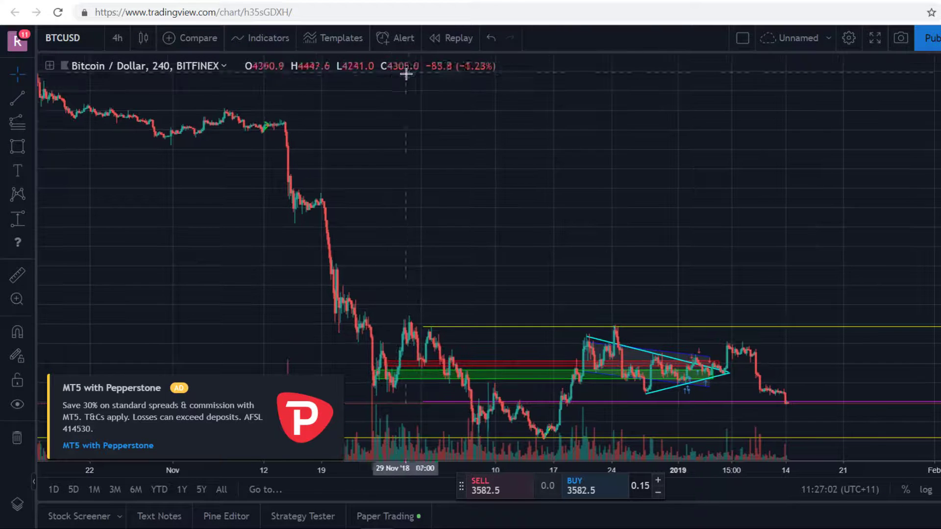
pyautogui.moveTo(940, 294); pyautogui.dragTo(940, 167)
pyautogui.moveTo(766, 337); pyautogui.dragTo(747, 92)
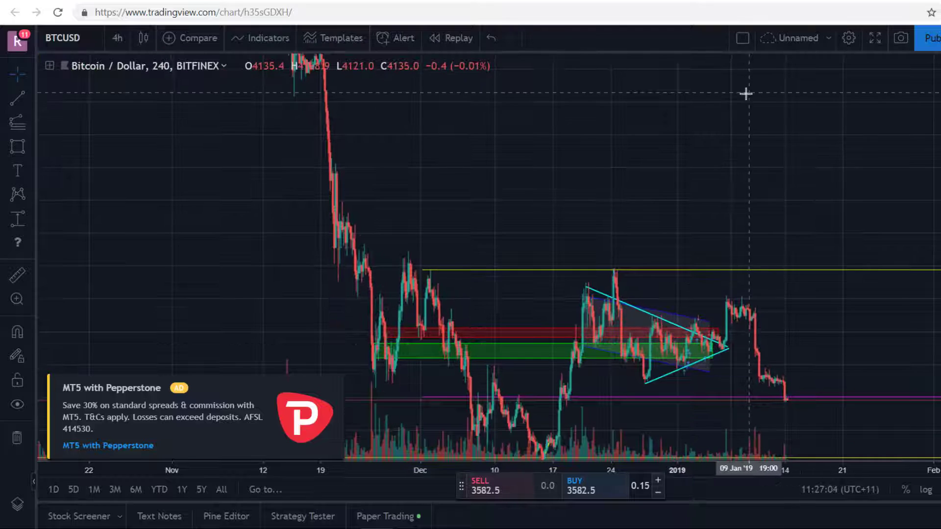
pyautogui.moveTo(722, 134); pyautogui.dragTo(717, 49)
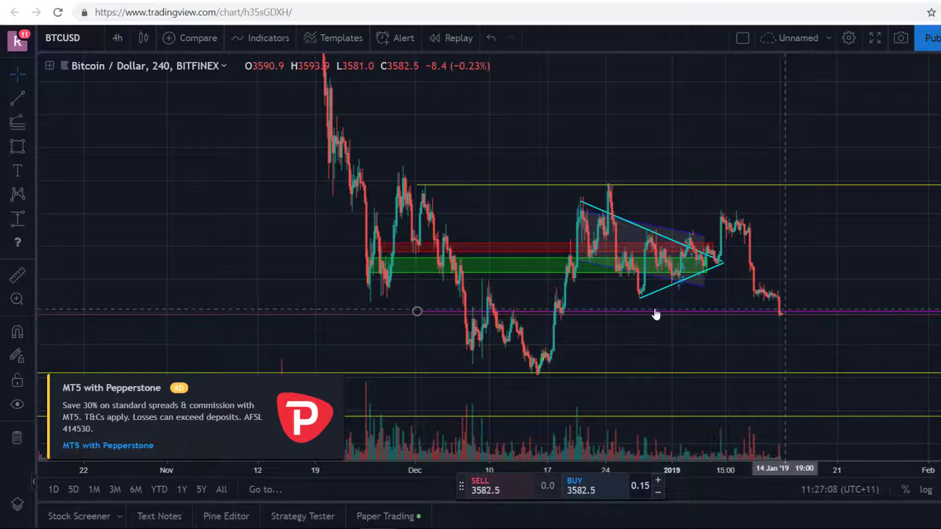
pyautogui.click(551, 254)
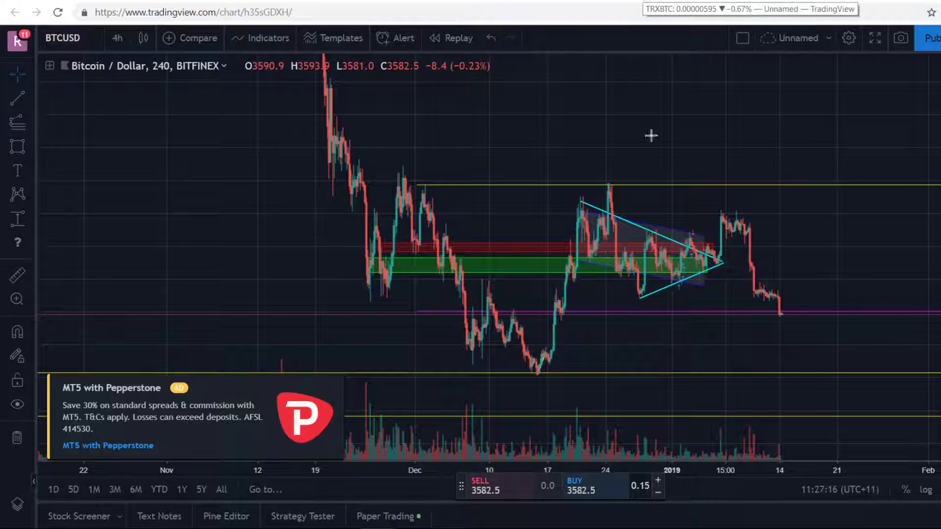
# Switch to the TRON/Bitcoin chart, dismissing the layout-change notice, and examine the recent candles around the rising white trend line
pyautogui.moveTo(508, 216); pyautogui.dragTo(513, 197)
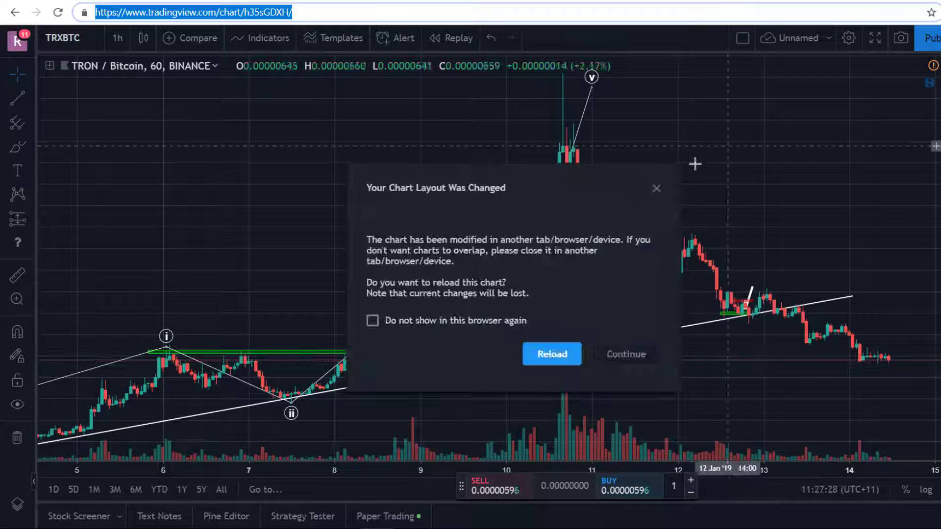
pyautogui.click(658, 186)
pyautogui.scroll(5, 662, 183)
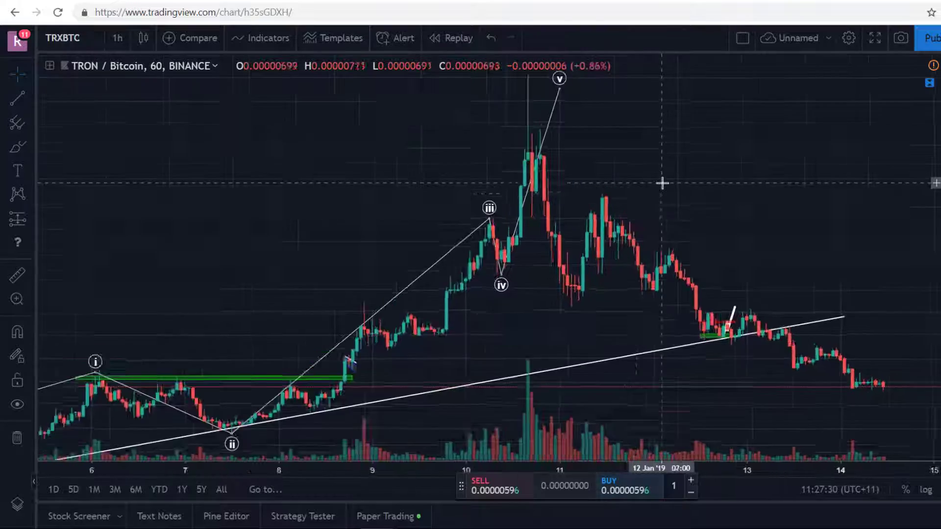
pyautogui.scroll(2, 531, 276)
pyautogui.scroll(1, 530, 276)
pyautogui.moveTo(940, 392); pyautogui.dragTo(940, 331)
pyautogui.moveTo(711, 287); pyautogui.dragTo(673, 62)
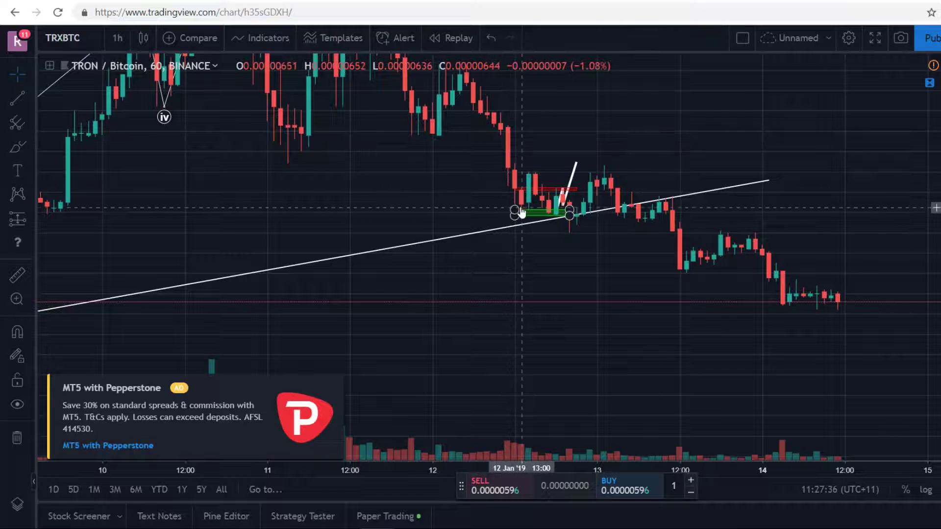
pyautogui.click(667, 185)
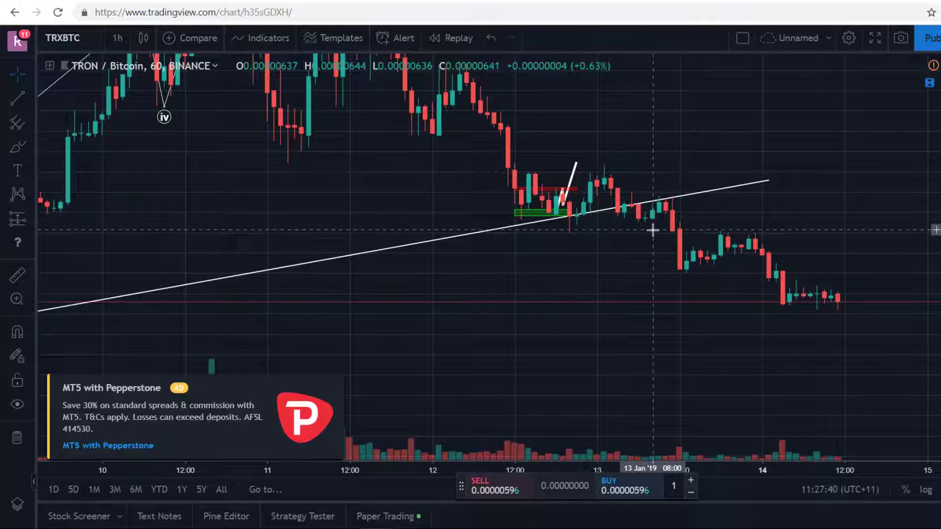
pyautogui.scroll(-5, 606, 225)
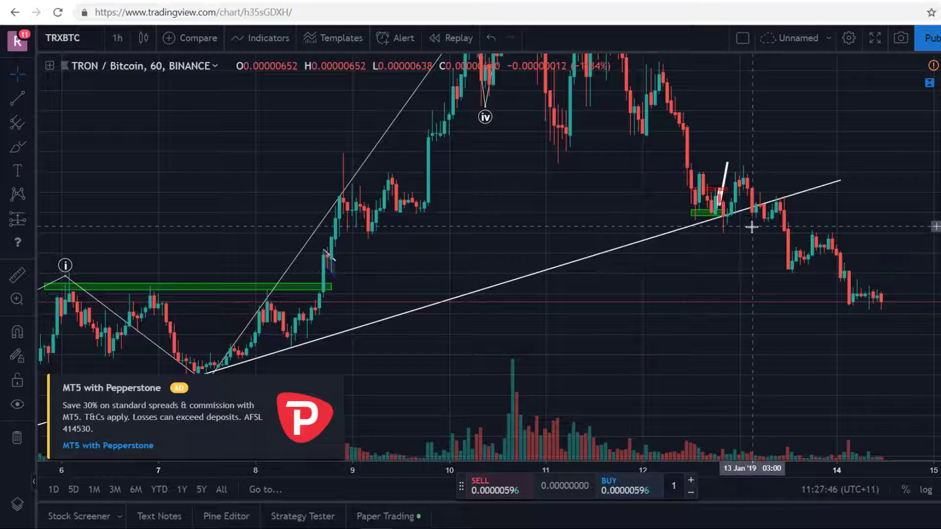
# Delete the small green and red zones, the short white line and the rising white trend line around 12 January
pyautogui.moveTo(719, 137); pyautogui.dragTo(661, 151)
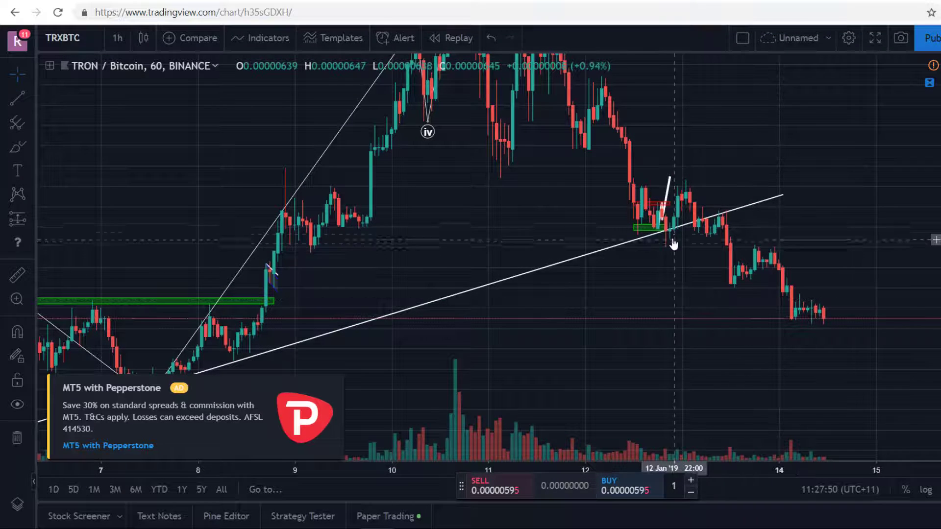
pyautogui.click(661, 228)
pyautogui.click(650, 216)
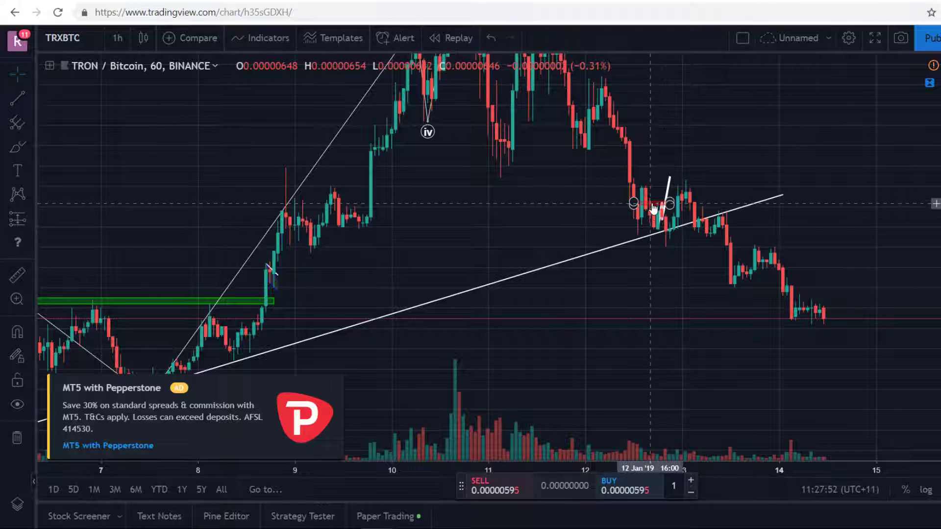
pyautogui.click(663, 208)
pyautogui.press('Delete')
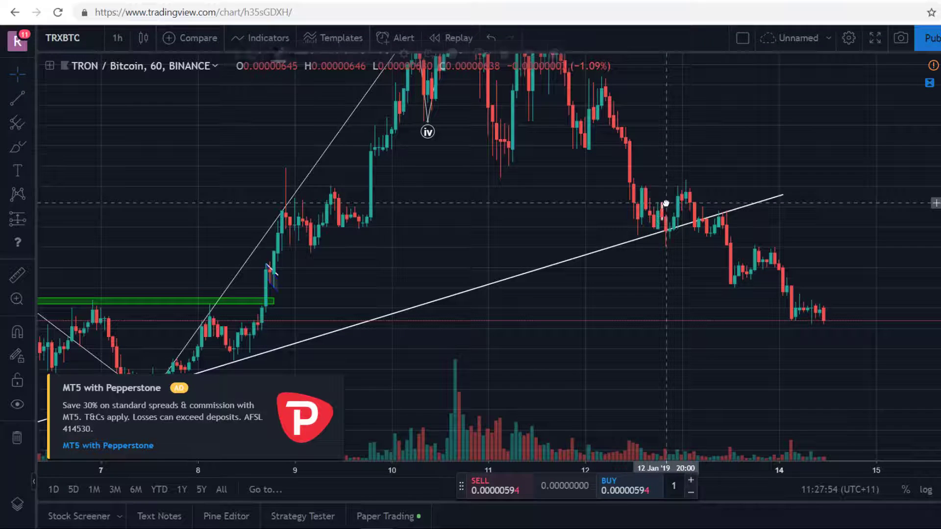
pyautogui.click(681, 227)
pyautogui.press('Delete')
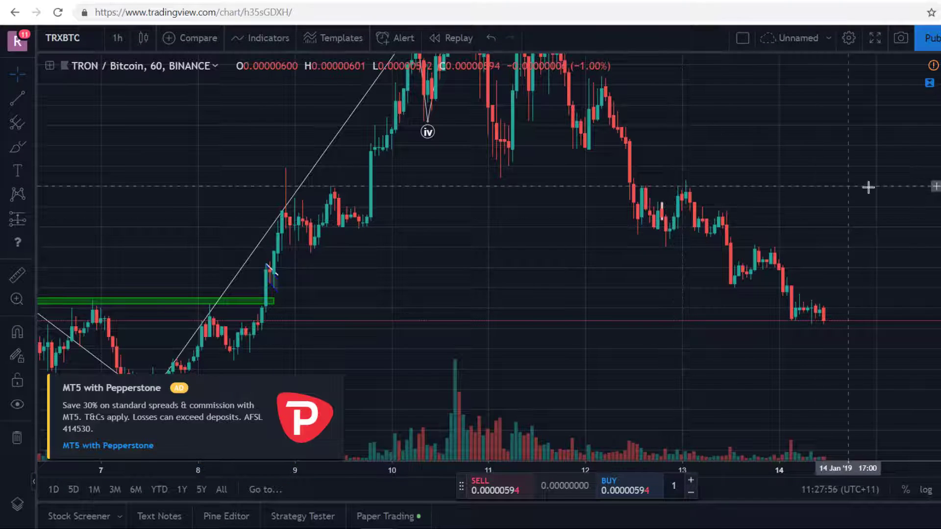
# Draw a descending trend line under the lows from 11 January 01:00 to 14 January 20:00
pyautogui.moveTo(762, 231); pyautogui.dragTo(637, 303)
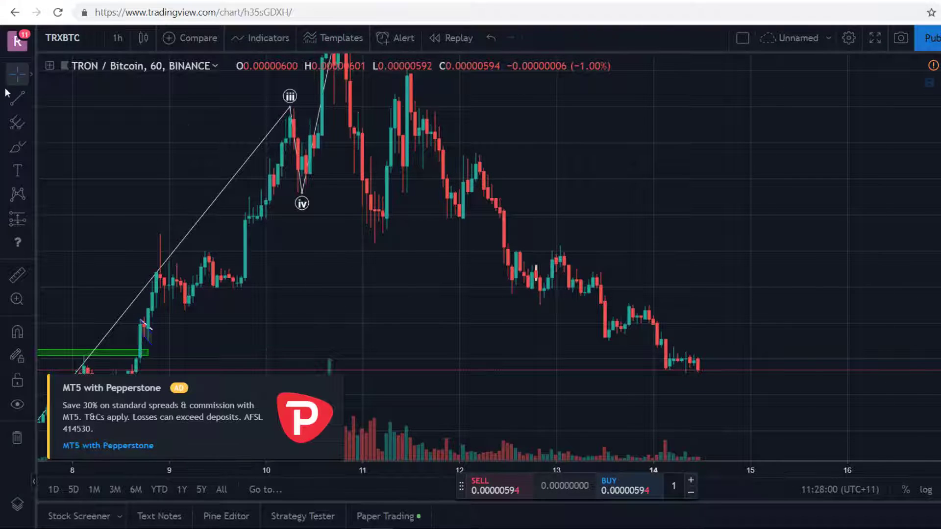
pyautogui.click(31, 98)
pyautogui.click(61, 100)
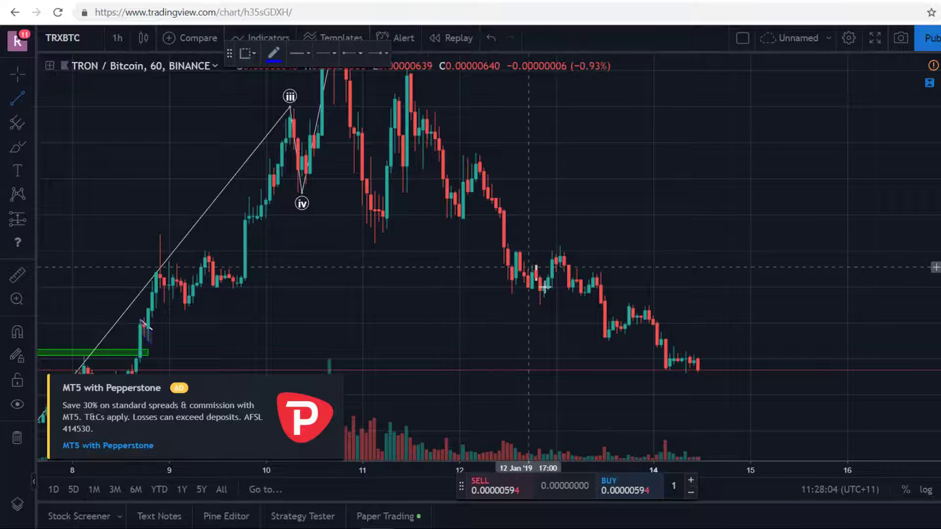
pyautogui.click(372, 244)
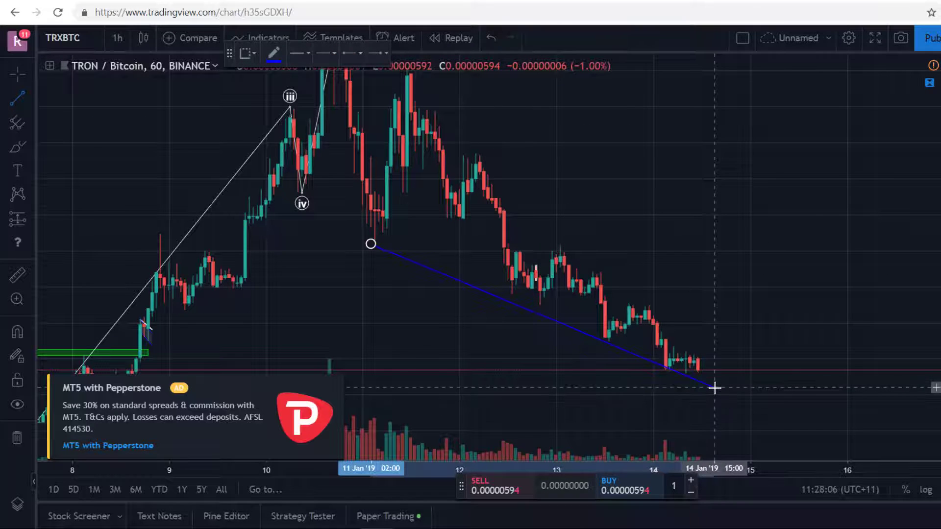
pyautogui.click(734, 405)
pyautogui.moveTo(370, 241); pyautogui.dragTo(367, 226)
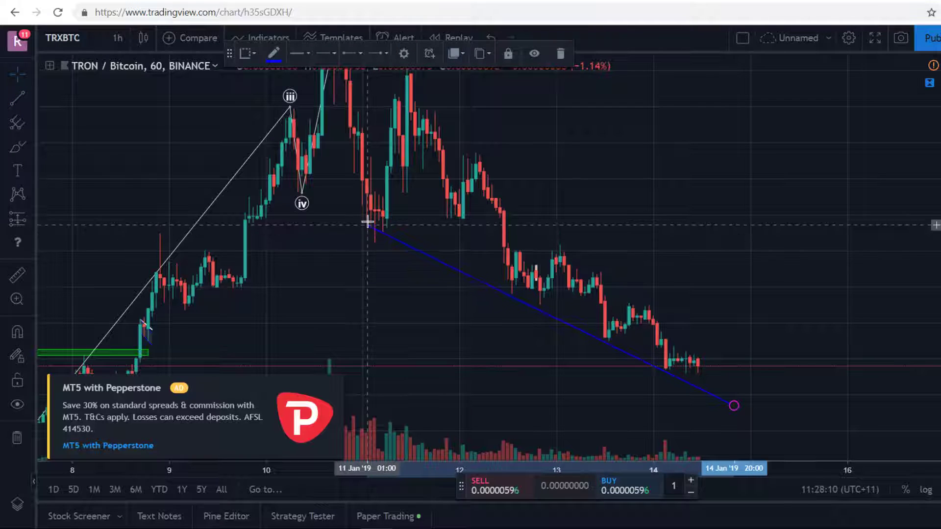
pyautogui.click(541, 189)
# Draw a steeper descending trend line from the 11 January high over the later highs, converging with the lower line
pyautogui.moveTo(940, 139); pyautogui.dragTo(940, 177)
pyautogui.scroll(-3, 916, 150)
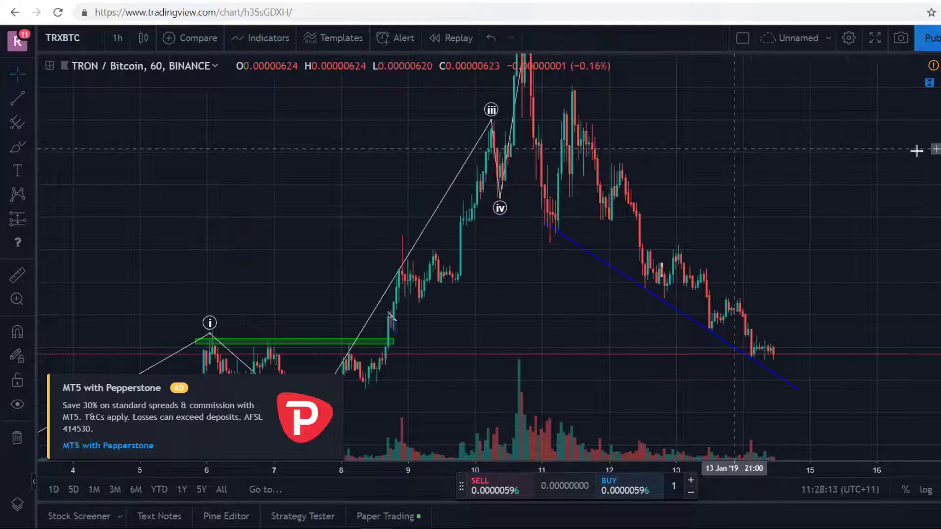
pyautogui.click(18, 100)
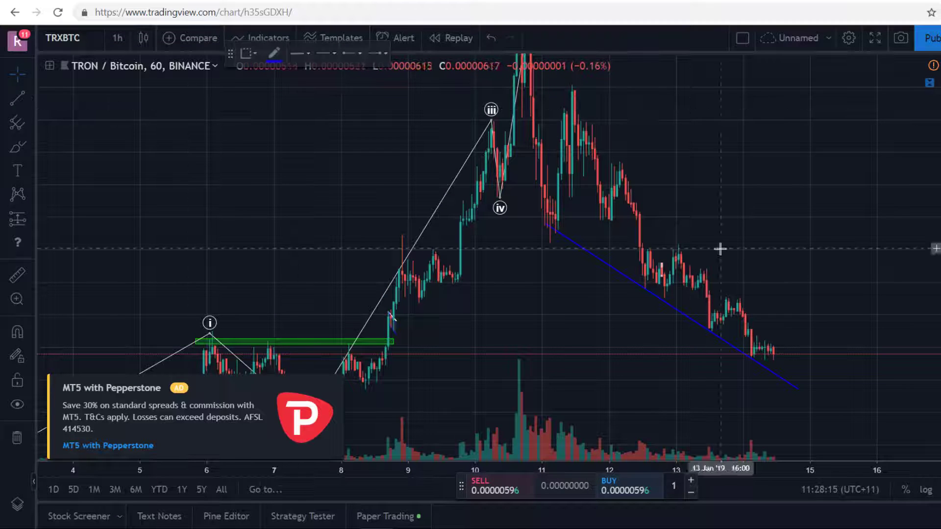
pyautogui.click(799, 380)
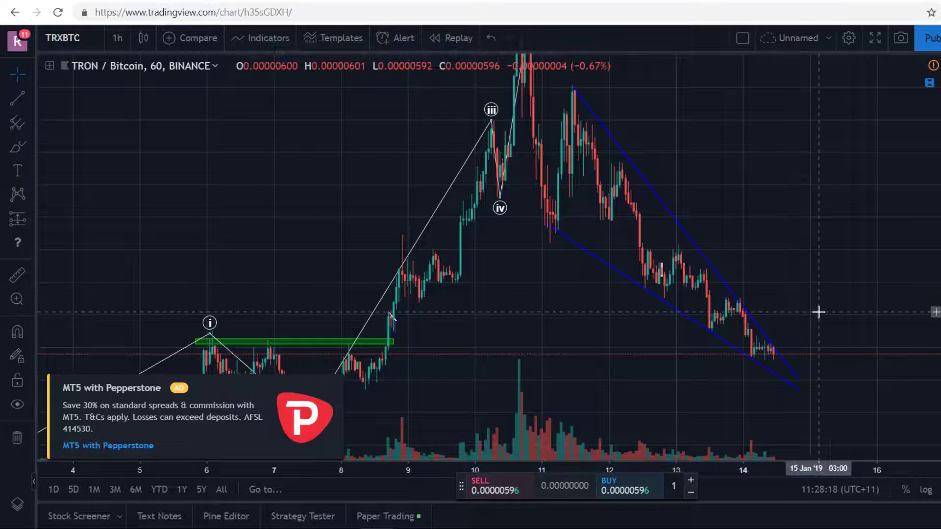
# Draw a thin horizontal rectangle zone just below the current price, from 5 January 01:00 to 15 January 19:00
pyautogui.moveTo(820, 301); pyautogui.dragTo(839, 246)
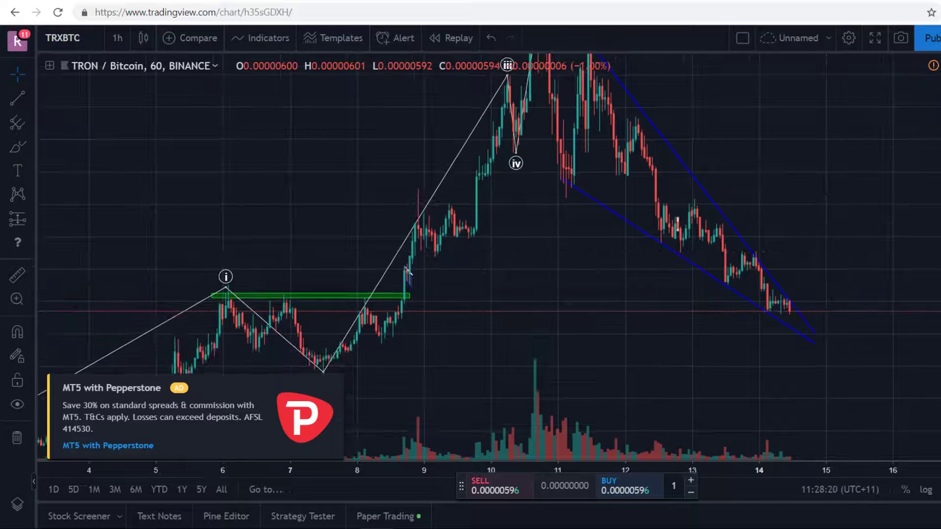
pyautogui.scroll(-3, 865, 186)
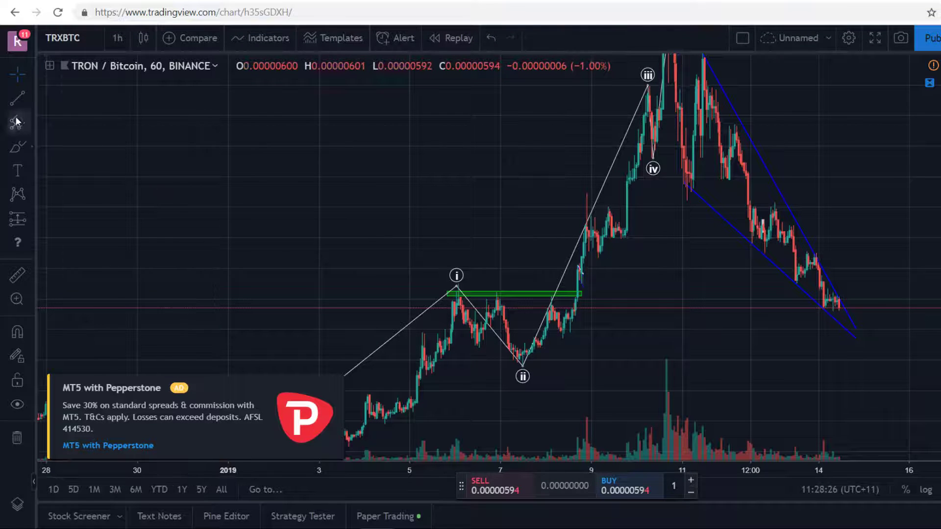
pyautogui.click(12, 144)
pyautogui.click(77, 174)
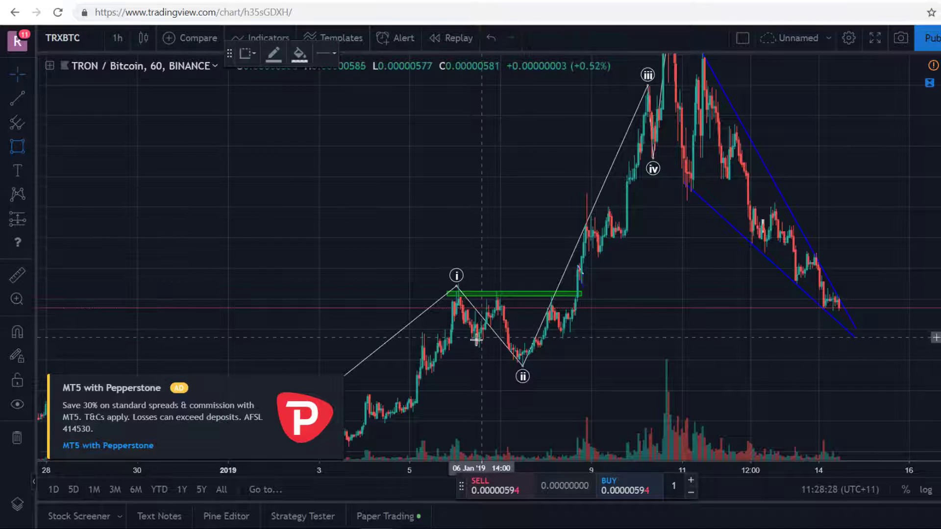
pyautogui.click(411, 347)
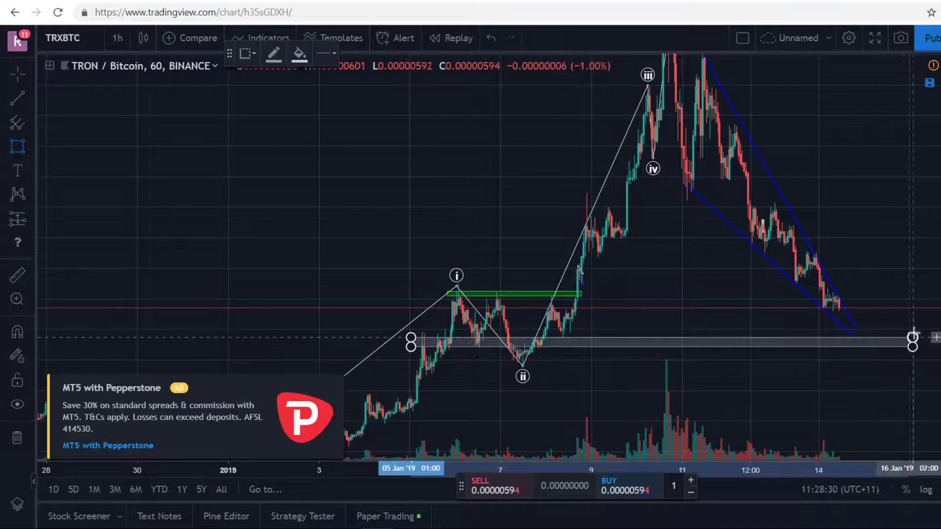
pyautogui.click(899, 321)
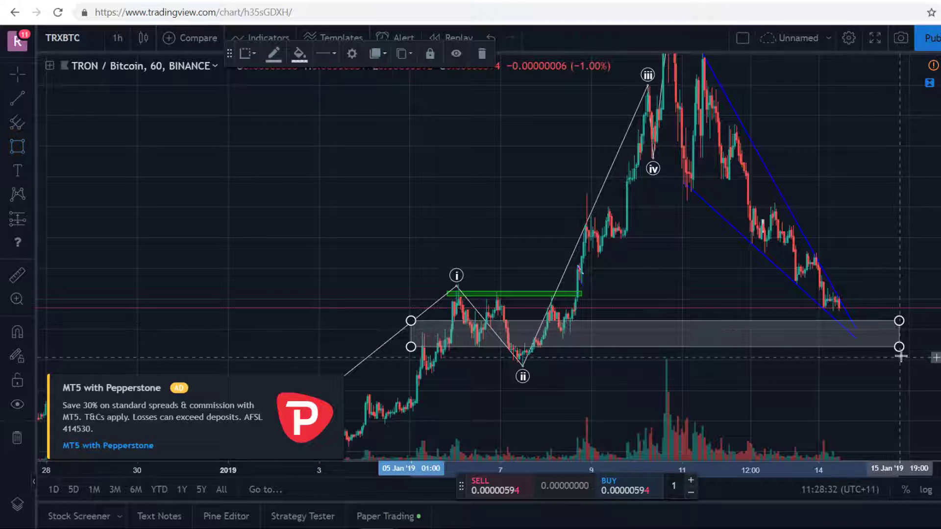
pyautogui.moveTo(901, 349); pyautogui.dragTo(899, 335)
# Draw a Fibonacci retracement from the 1 January 18:00 low up to 0.00000867 near the wave v peak, extending to 18 January 18:00
pyautogui.moveTo(939, 282); pyautogui.dragTo(940, 347)
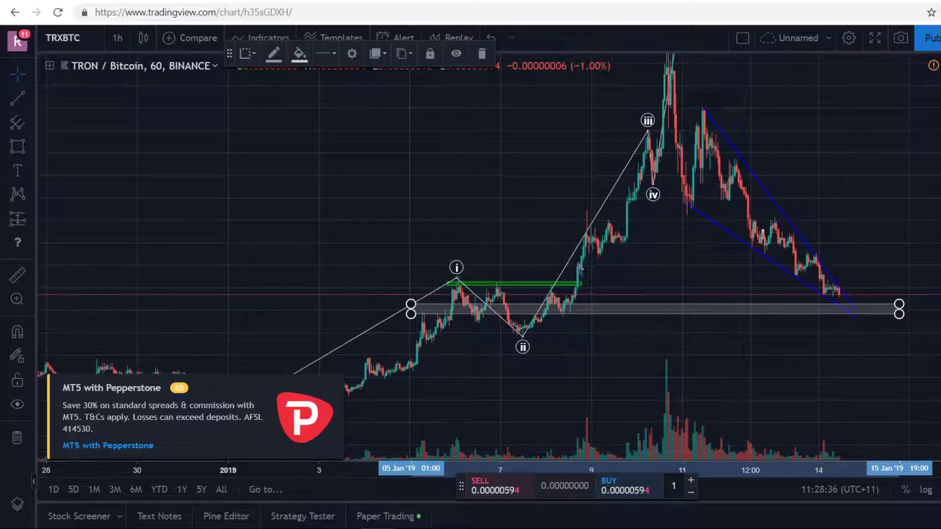
pyautogui.scroll(-4, 671, 300)
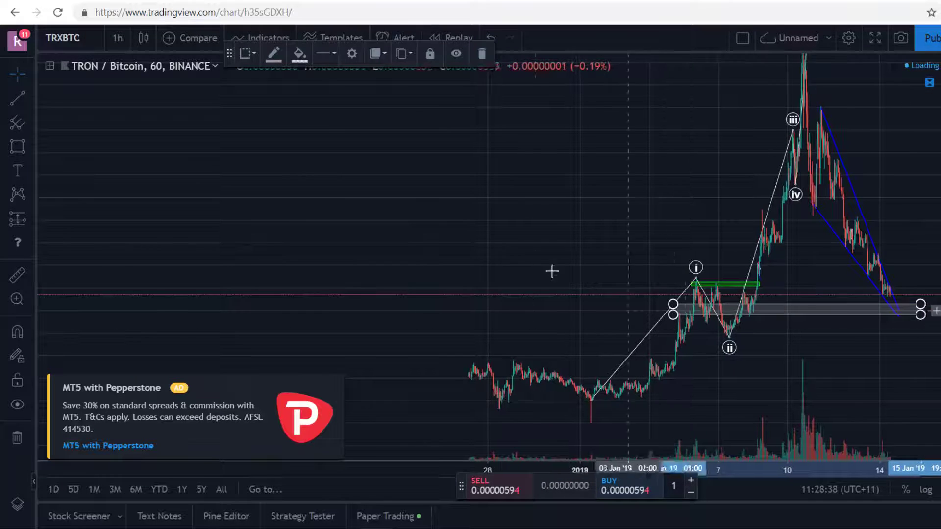
pyautogui.click(494, 255)
pyautogui.moveTo(494, 255); pyautogui.dragTo(427, 257)
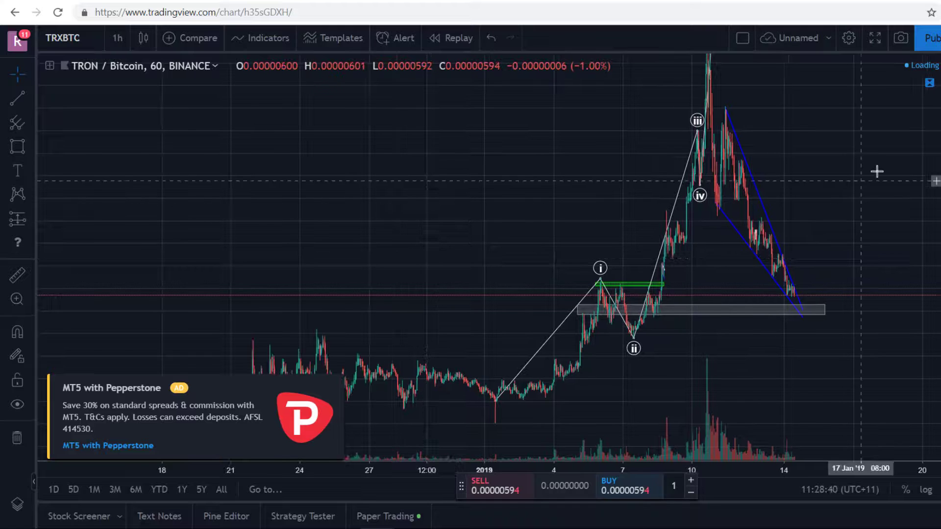
pyautogui.scroll(2, 609, 193)
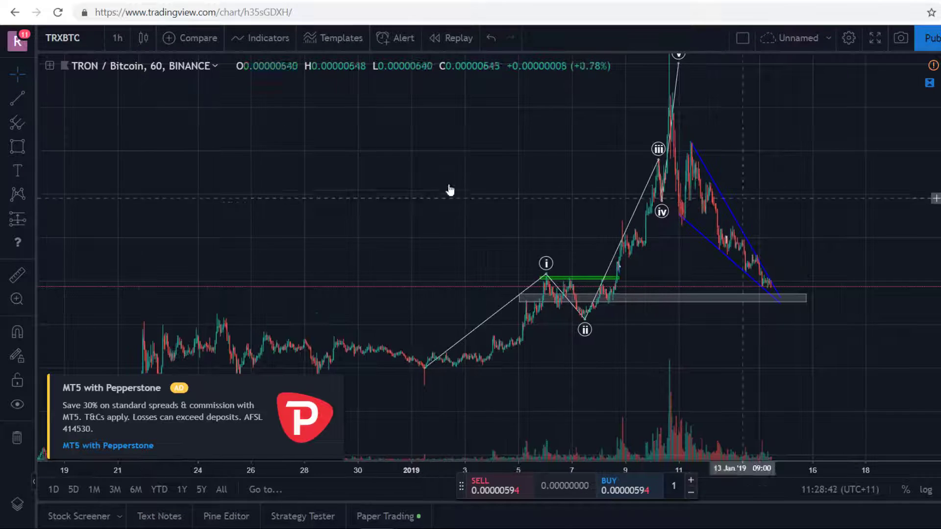
pyautogui.moveTo(622, 158); pyautogui.dragTo(555, 190)
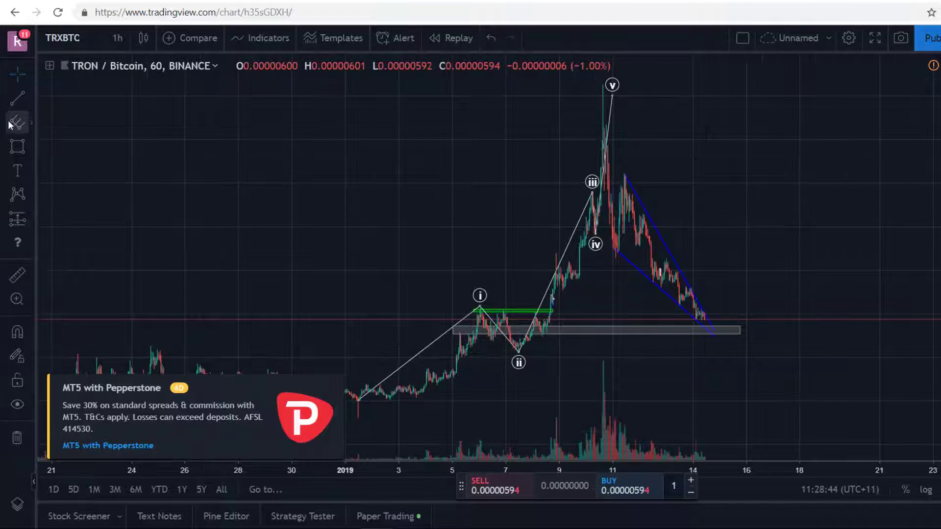
pyautogui.click(31, 123)
pyautogui.click(98, 286)
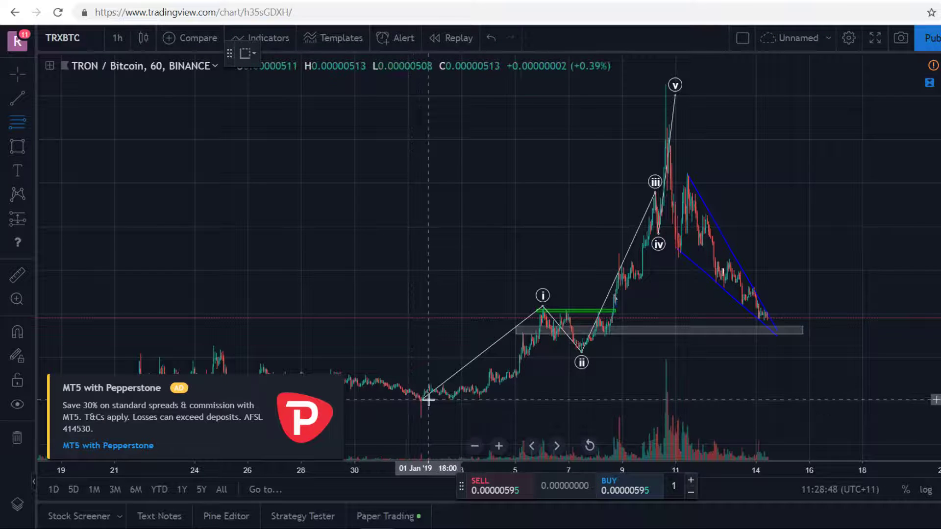
pyautogui.click(428, 400)
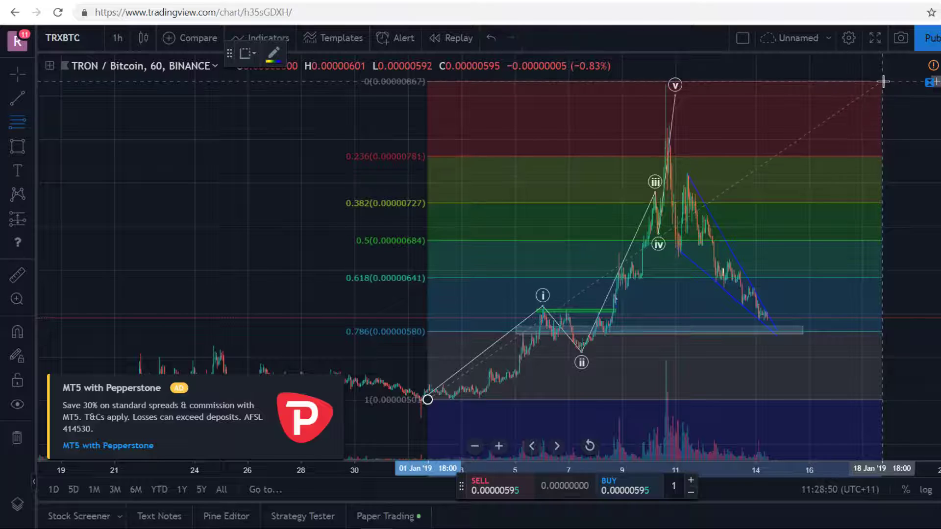
pyautogui.click(883, 81)
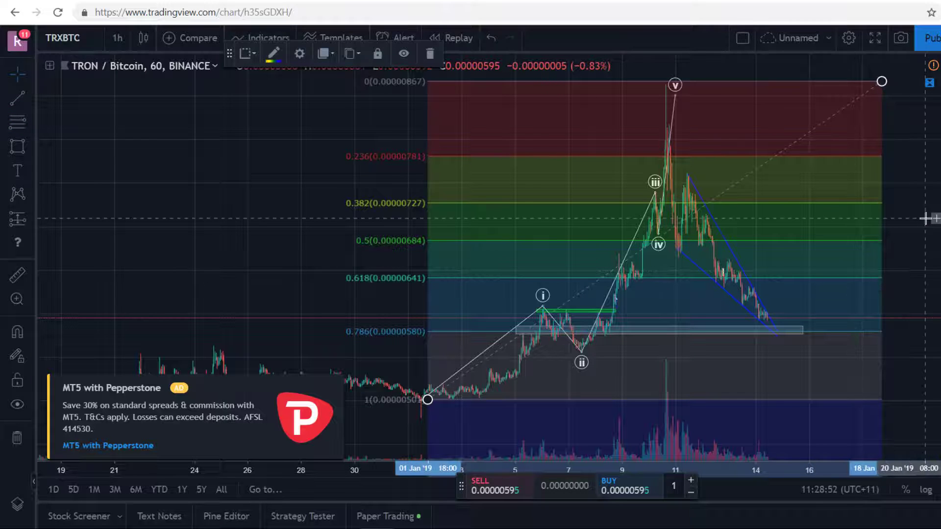
# Delete the grey rectangle zone and the Fibonacci retracement from the TRON/Bitcoin chart
pyautogui.scroll(2, 925, 218)
pyautogui.moveTo(939, 280); pyautogui.dragTo(938, 179)
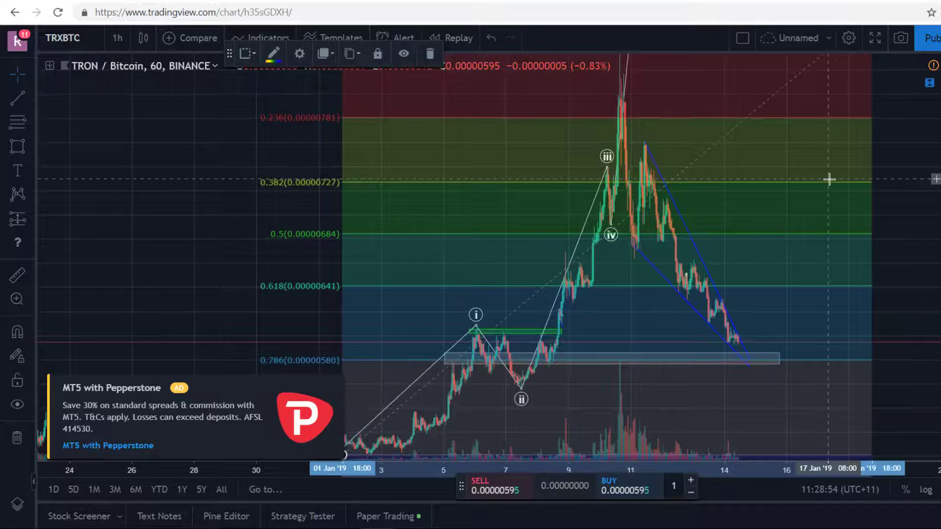
pyautogui.scroll(3, 830, 179)
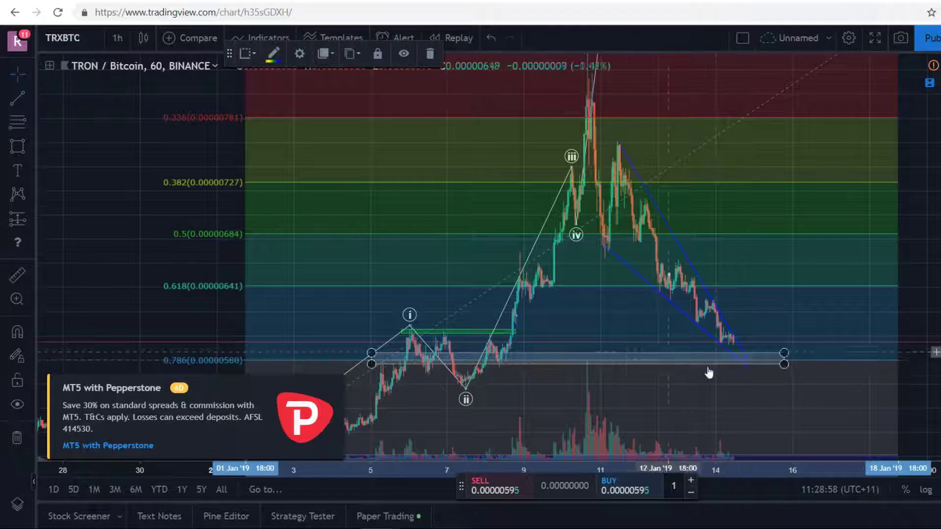
pyautogui.click(743, 360)
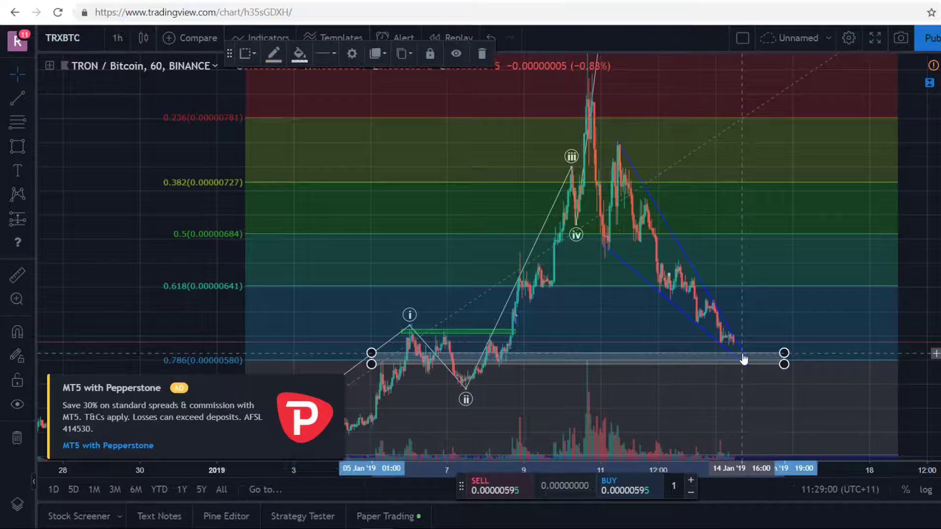
pyautogui.press('Delete')
pyautogui.click(783, 362)
pyautogui.press('Delete')
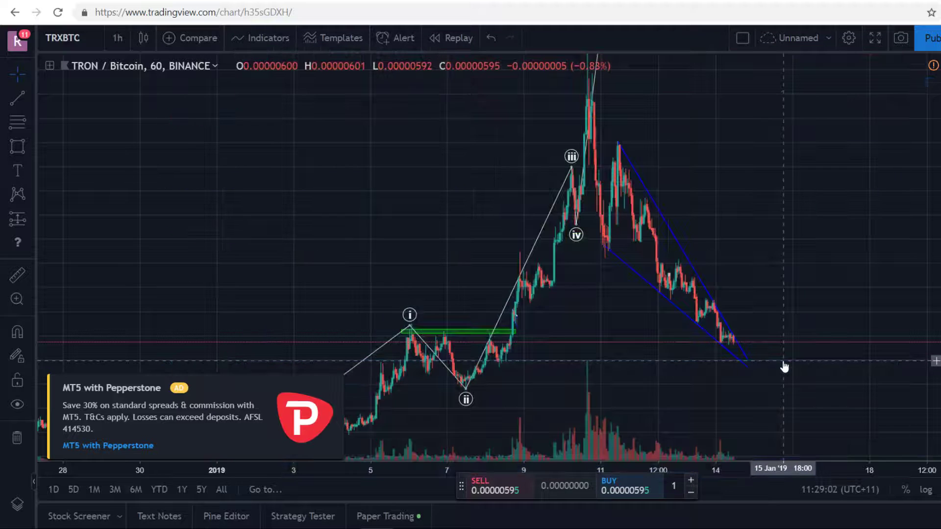
# Extend the lower wedge line back to 10 January 00:00 and place a parallel clone of it from the 11 January high
pyautogui.moveTo(858, 239); pyautogui.dragTo(829, 284)
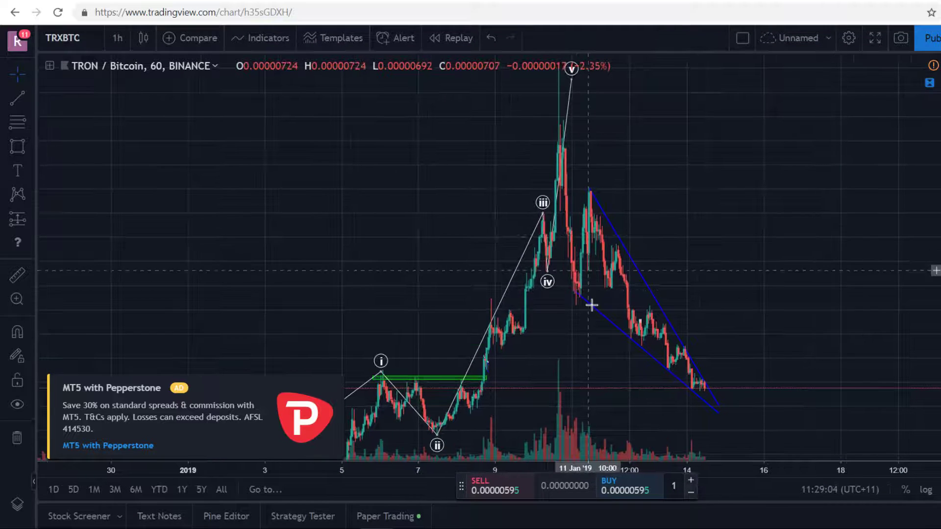
pyautogui.moveTo(573, 291); pyautogui.dragTo(563, 285)
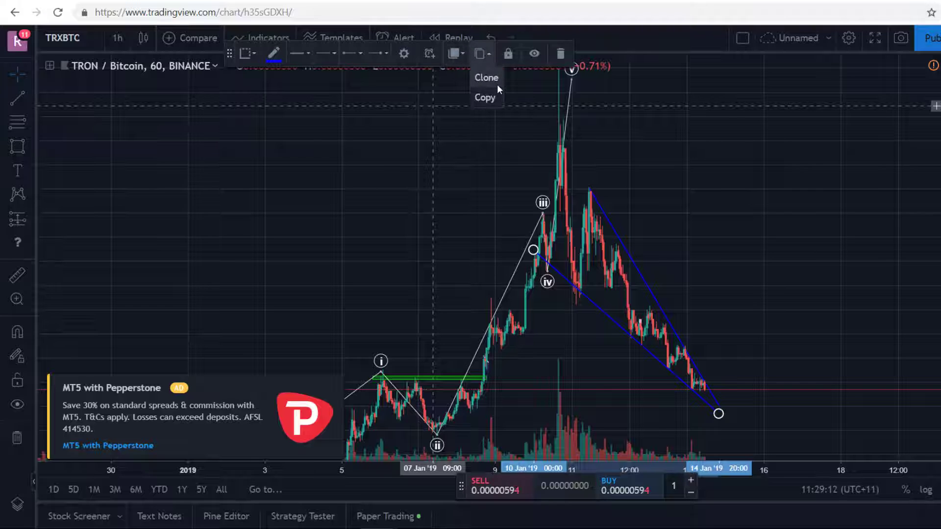
pyautogui.click(497, 85)
pyautogui.moveTo(574, 263); pyautogui.dragTo(621, 218)
pyautogui.click(660, 188)
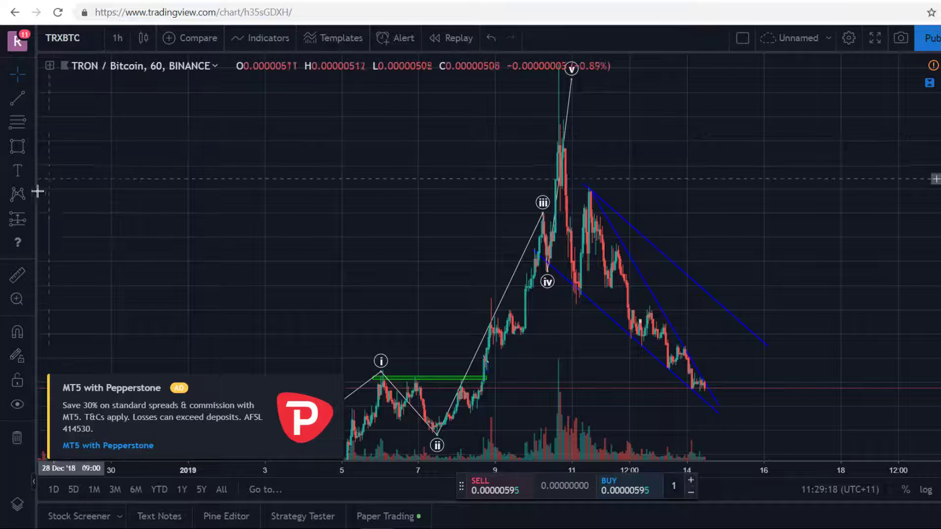
# Measure the price range from the latest candles up to the cloned upper line and delete the measurement
pyautogui.click(20, 218)
pyautogui.click(133, 339)
pyautogui.click(690, 389)
pyautogui.click(710, 384)
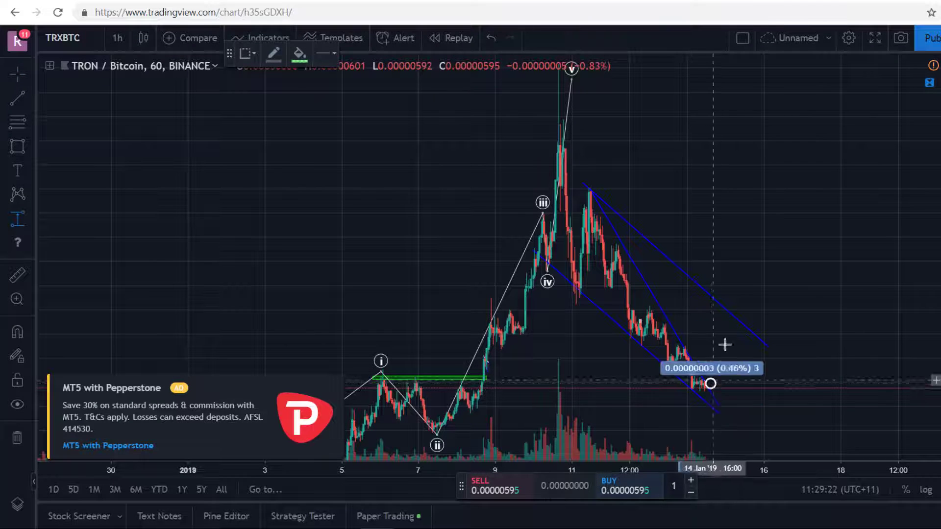
pyautogui.click(729, 308)
pyautogui.press('Delete')
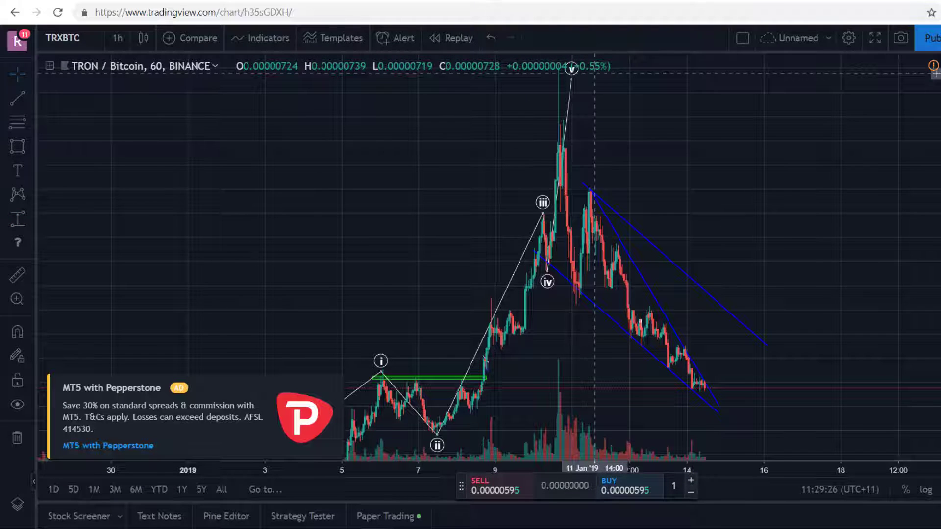
# Check the four-hour Bitcoin/Dollar chart and return to the TRON/Bitcoin chart
pyautogui.click(654, 186)
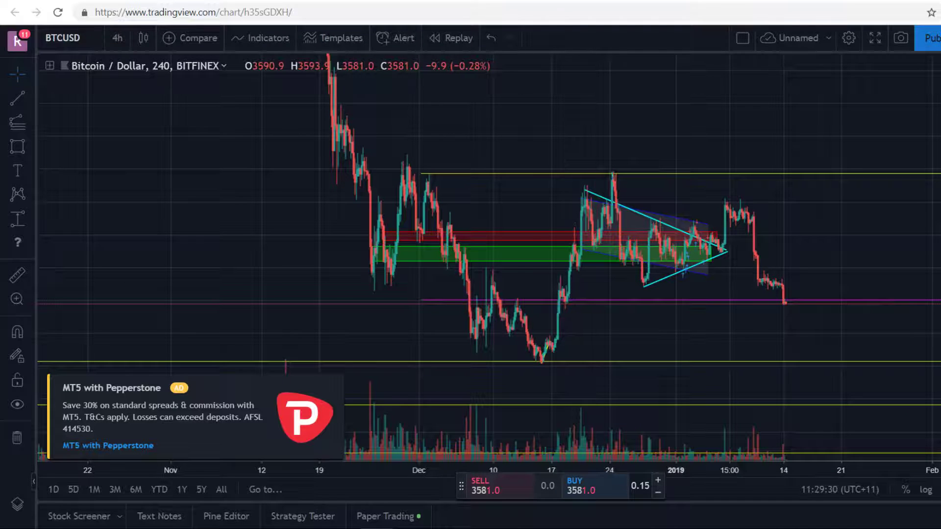
pyautogui.hotkey('ctrl', 'Tab')
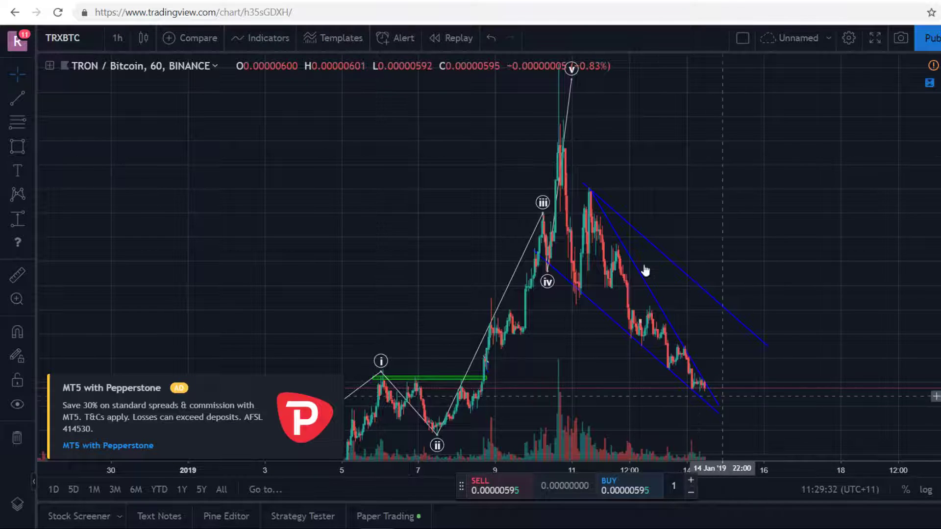
pyautogui.click(702, 381)
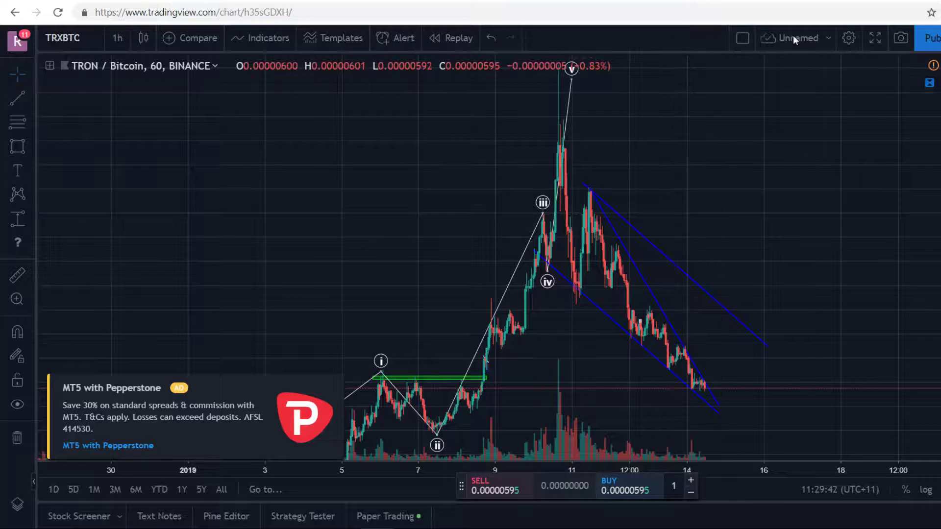
# Switch to the Verge/Bitcoin chart and move the upper yellow wedge line's start point to 11 January 18:00, near the peak
pyautogui.hotkey('ctrl', 'Tab')
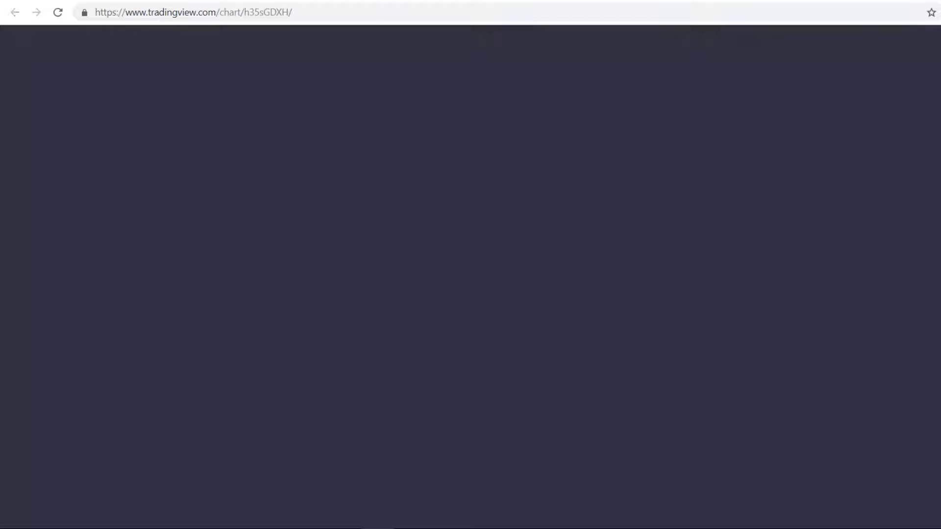
pyautogui.click(656, 189)
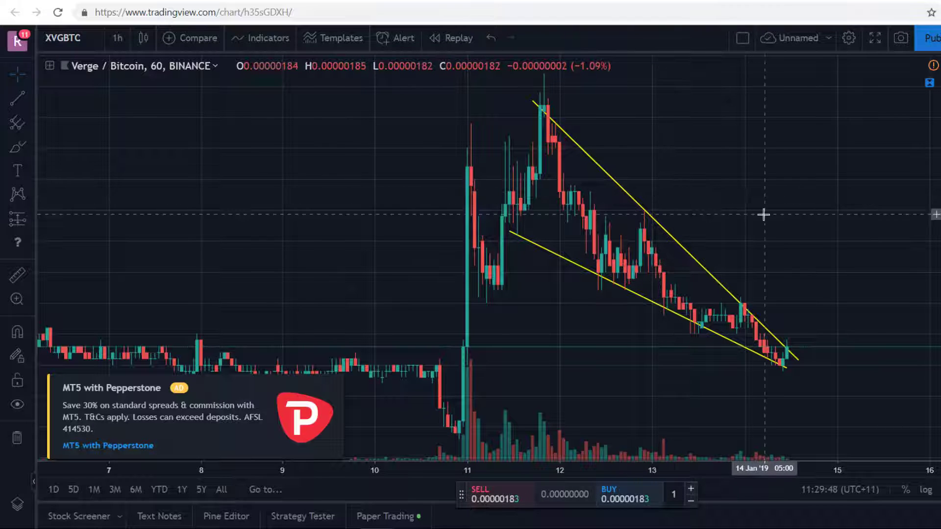
pyautogui.moveTo(533, 102); pyautogui.dragTo(536, 89)
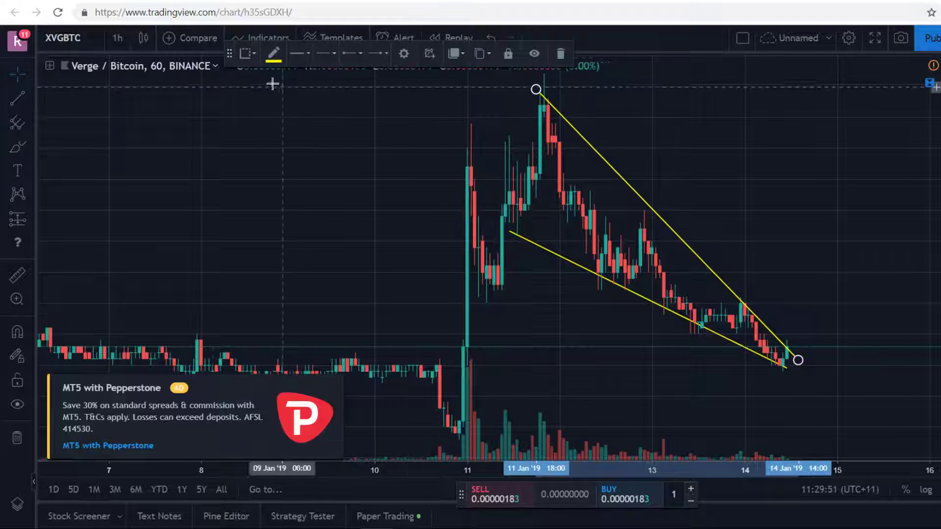
# Set the Verge/Bitcoin chart to the 15-minute interval and examine the candles at the tip of the yellow wedge
pyautogui.click(119, 37)
pyautogui.click(128, 125)
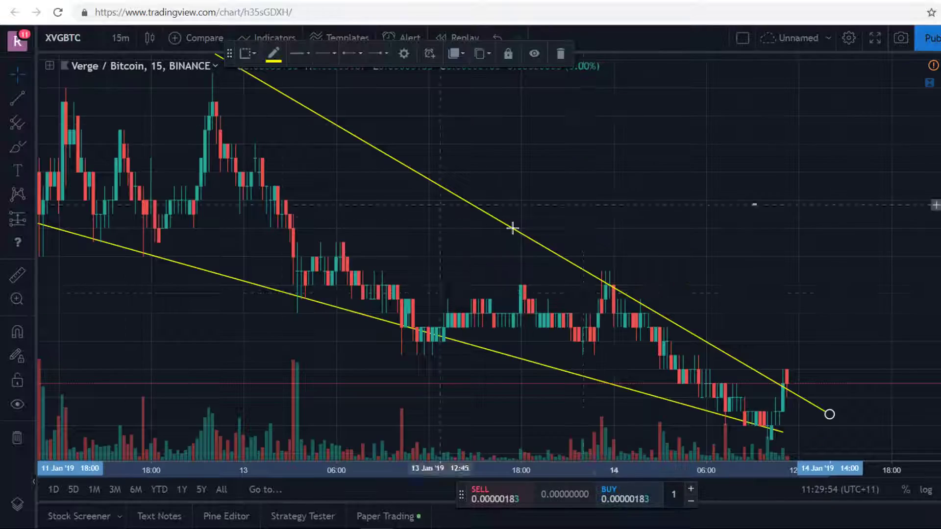
pyautogui.scroll(-10, 854, 260)
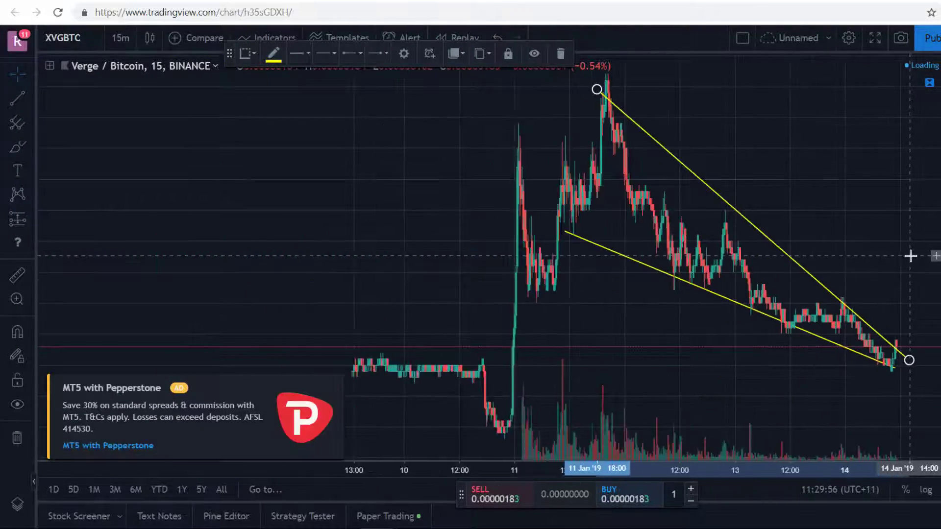
pyautogui.moveTo(722, 339); pyautogui.dragTo(641, 354)
pyautogui.scroll(5, 806, 326)
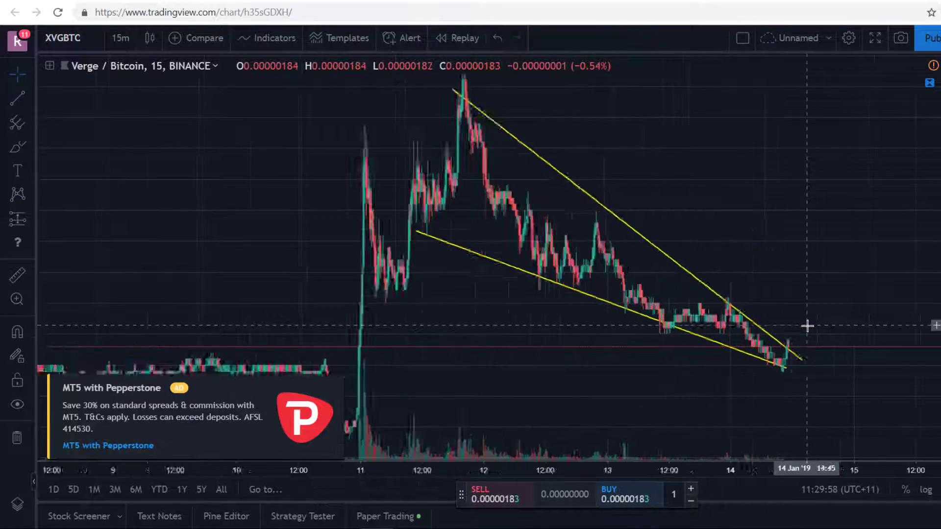
pyautogui.scroll(5, 758, 370)
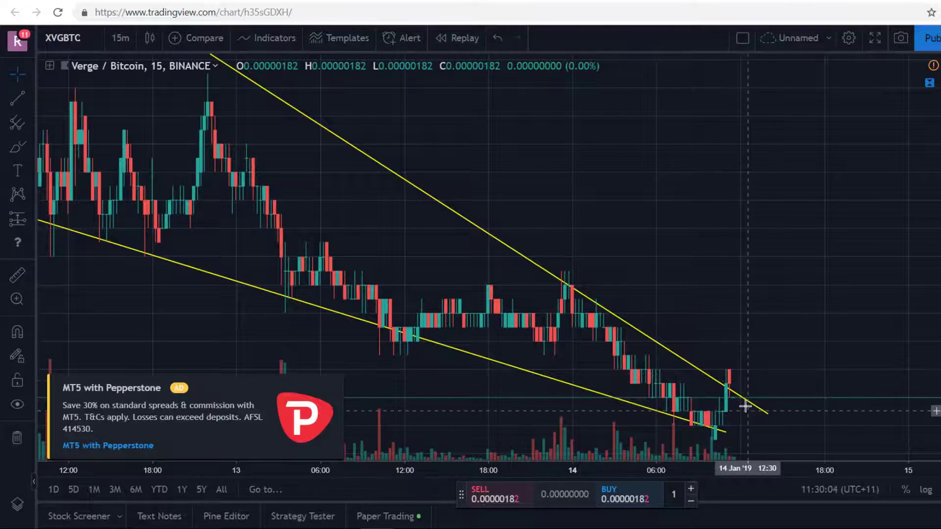
# Mark the support zone at the yellow wedge's tip with a rectangle from 7 January to 15 January, and delete the rectangle
pyautogui.scroll(-8, 667, 316)
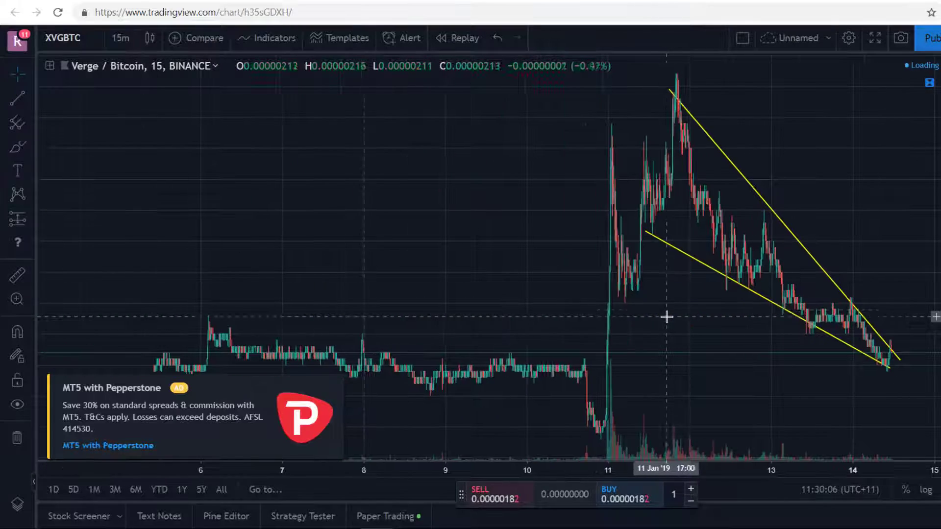
pyautogui.scroll(-1, 552, 325)
pyautogui.moveTo(527, 302); pyautogui.dragTo(460, 221)
pyautogui.moveTo(938, 137); pyautogui.dragTo(938, 196)
pyautogui.moveTo(740, 140); pyautogui.dragTo(730, 97)
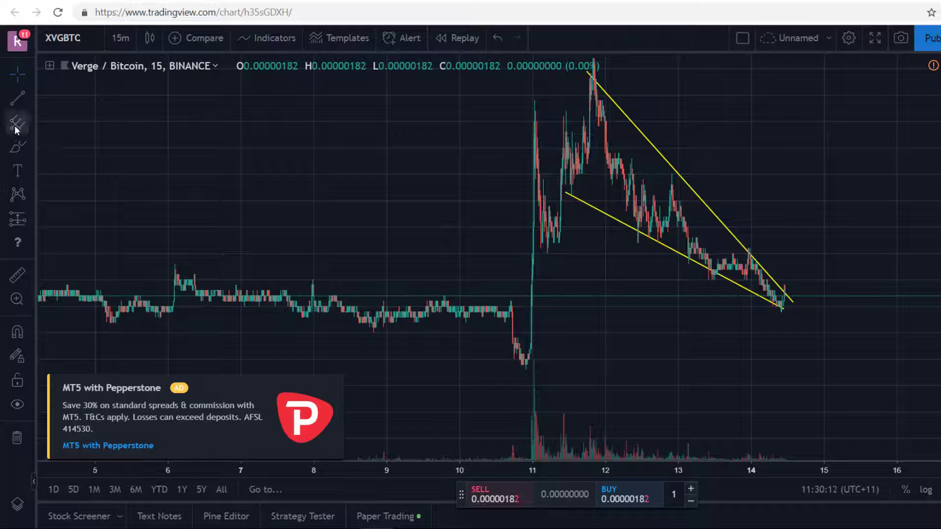
pyautogui.click(17, 146)
pyautogui.click(85, 172)
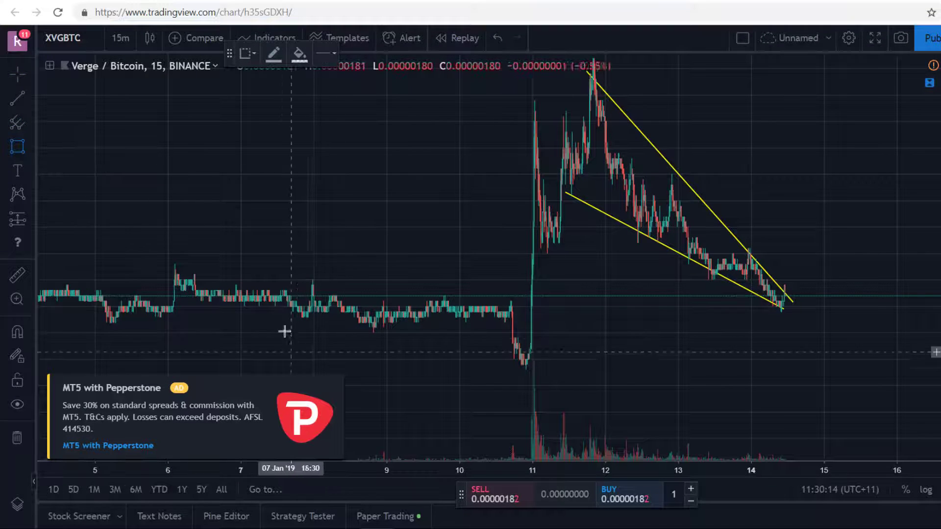
pyautogui.click(281, 311)
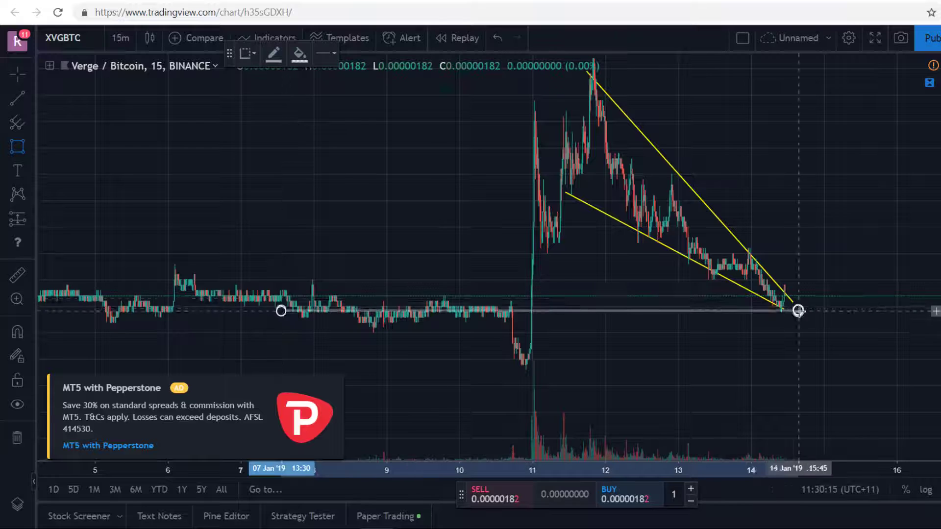
pyautogui.click(859, 290)
pyautogui.moveTo(508, 311); pyautogui.dragTo(495, 317)
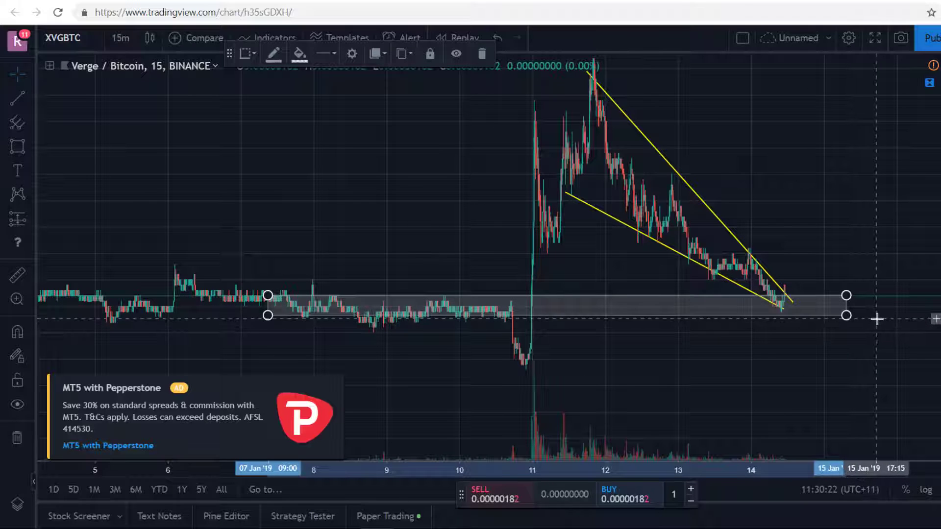
pyautogui.moveTo(846, 316); pyautogui.dragTo(821, 317)
pyautogui.press('Delete')
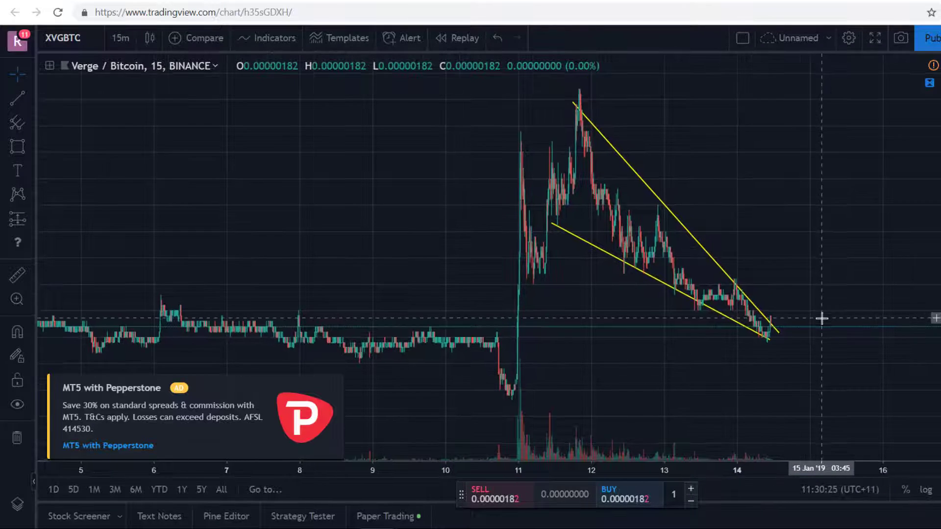
# Measure Fibonacci retracement levels from the 10 January 21:15 low up to the Verge/Bitcoin peak, and delete the retracement
pyautogui.click(25, 124)
pyautogui.click(80, 286)
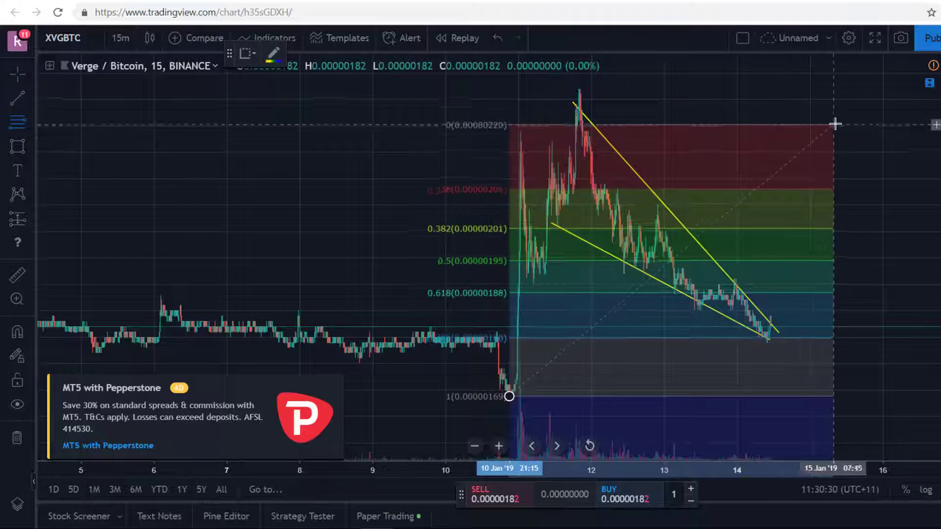
pyautogui.moveTo(856, 109); pyautogui.dragTo(866, 90)
pyautogui.scroll(5, 828, 178)
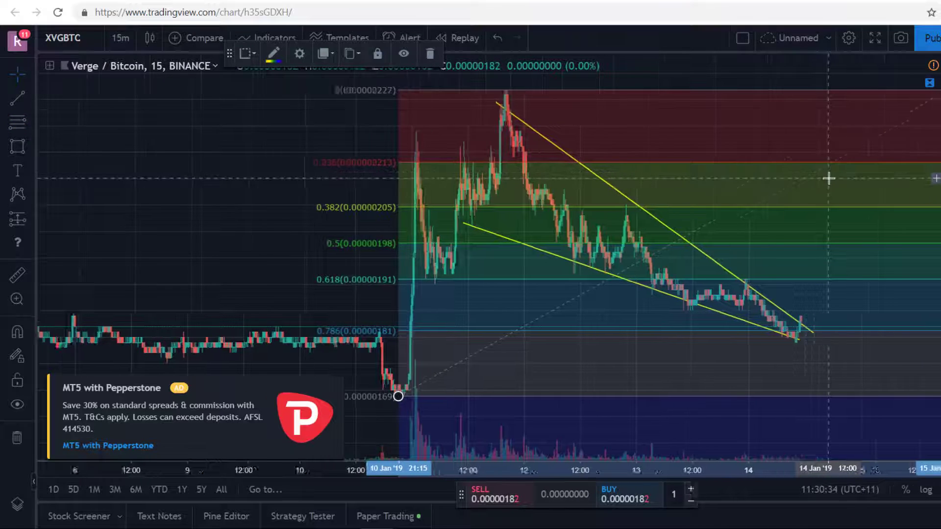
pyautogui.scroll(-2, 829, 178)
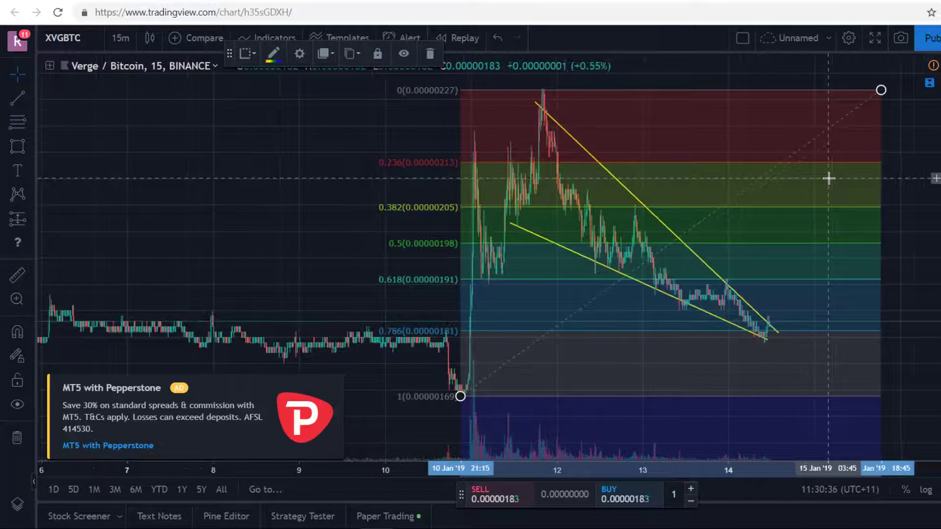
pyautogui.press('Delete')
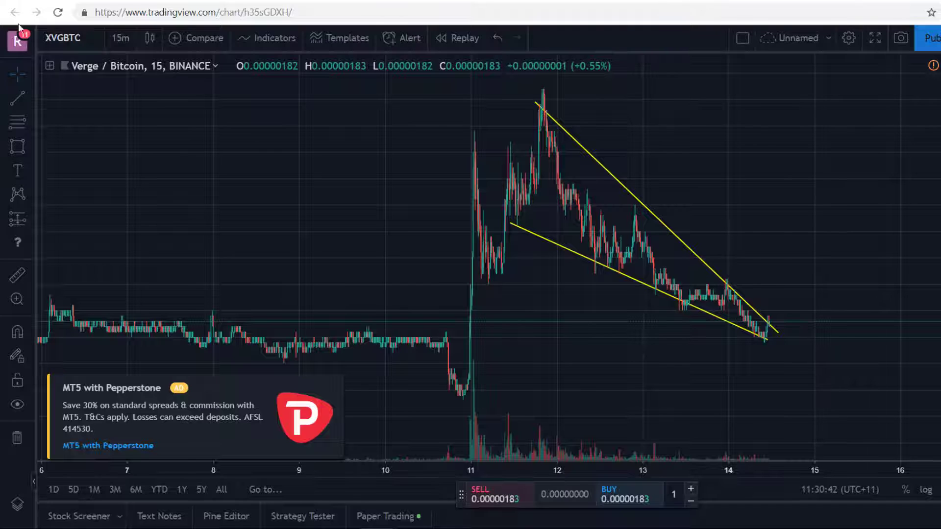
# Switch to the Binance Coin/Bitcoin chart (BNBBTC) and examine the yellow triangle and the latest price drop
pyautogui.click(56, 38)
pyautogui.write('BNBBTC')
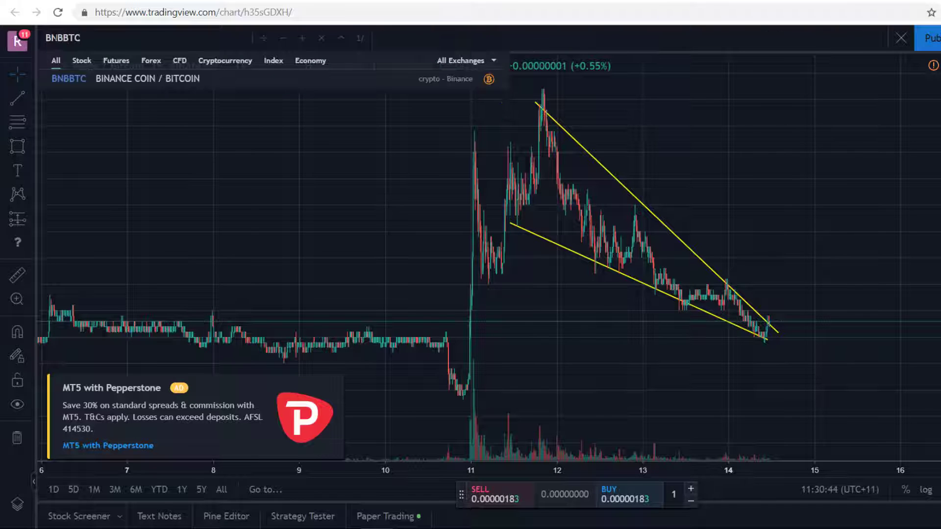
pyautogui.press('Return')
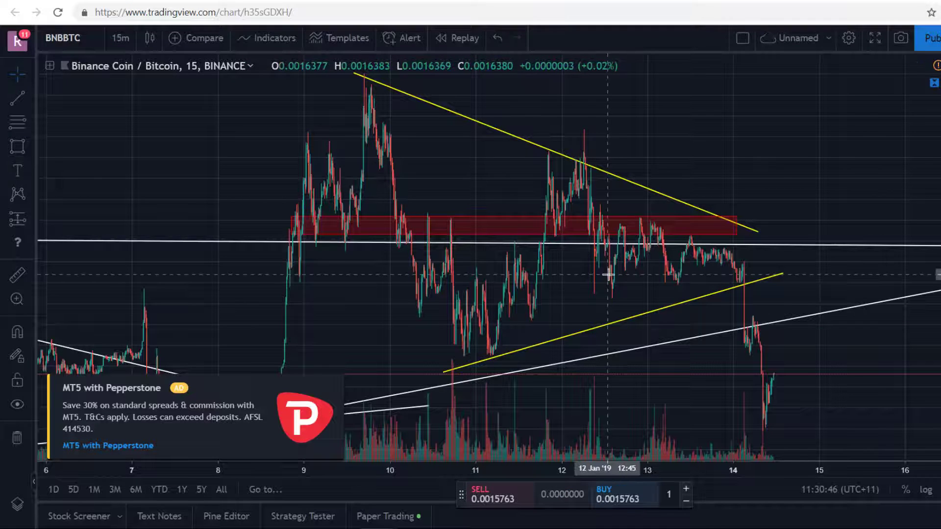
pyautogui.scroll(2, 609, 275)
pyautogui.moveTo(938, 264); pyautogui.dragTo(938, 348)
pyautogui.moveTo(861, 378); pyautogui.dragTo(849, 348)
pyautogui.scroll(-1, 839, 337)
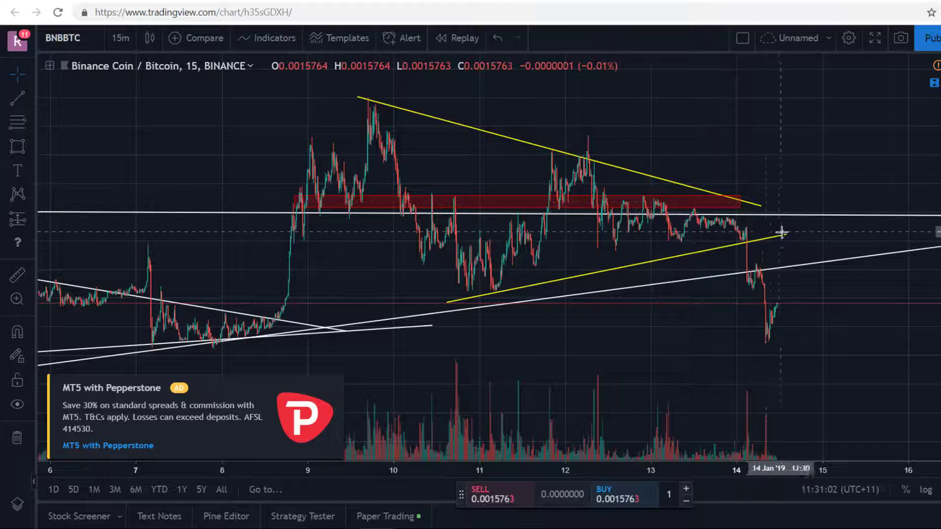
# Move the lower yellow triangle line's end point to about 14 January 07:00, just below the near-horizontal white line
pyautogui.moveTo(786, 235); pyautogui.dragTo(758, 225)
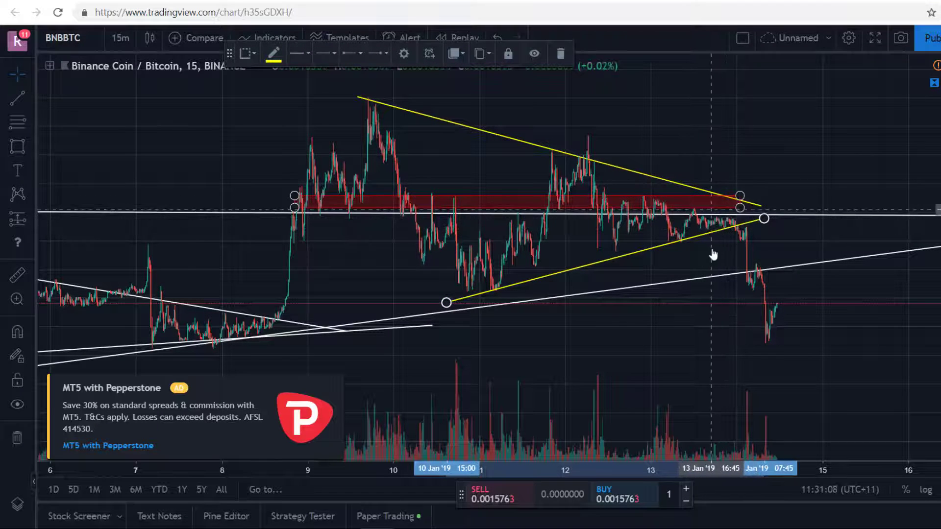
pyautogui.scroll(3, 692, 215)
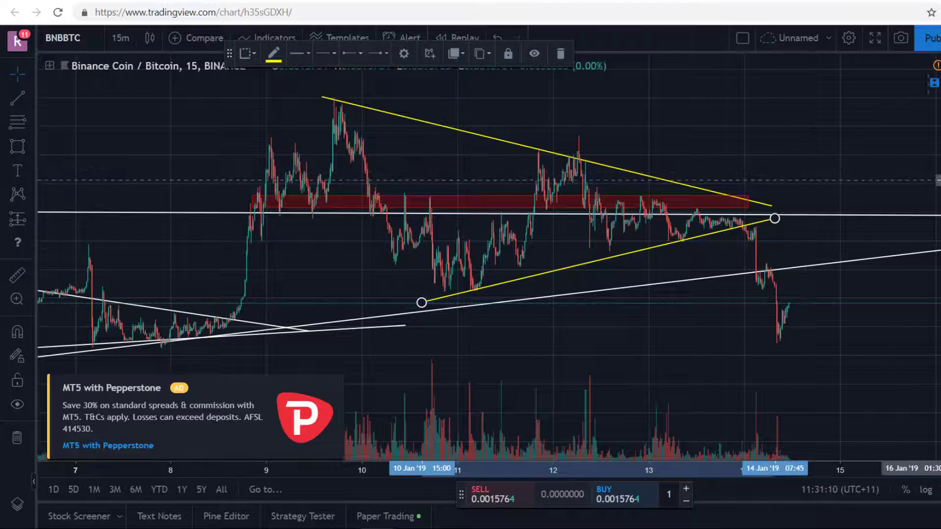
pyautogui.moveTo(857, 137); pyautogui.dragTo(867, 164)
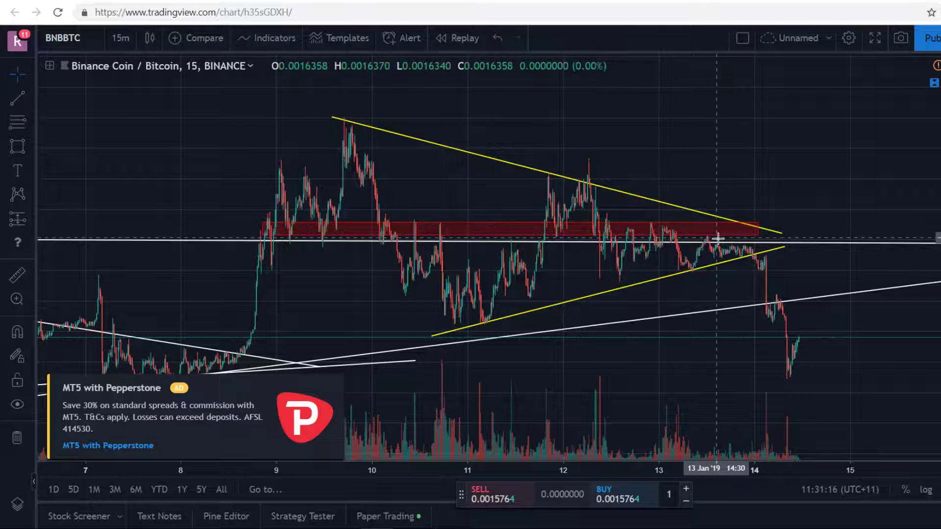
pyautogui.scroll(2, 702, 242)
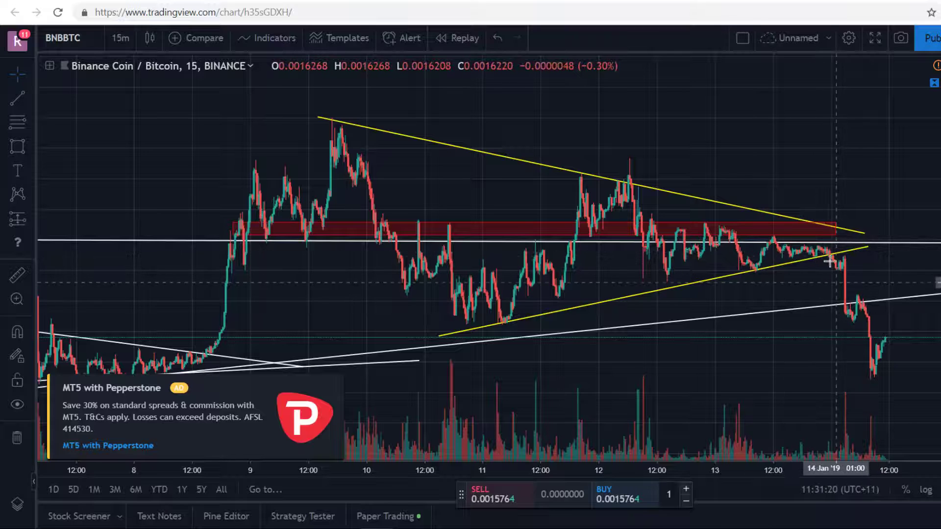
pyautogui.click(866, 247)
pyautogui.moveTo(865, 246); pyautogui.dragTo(864, 247)
# Set the Binance Coin/Bitcoin chart to the 3-minute interval and bring the 14 January drop and rebound into view
pyautogui.moveTo(787, 351); pyautogui.dragTo(705, 329)
pyautogui.scroll(5, 705, 330)
pyautogui.scroll(1, 705, 329)
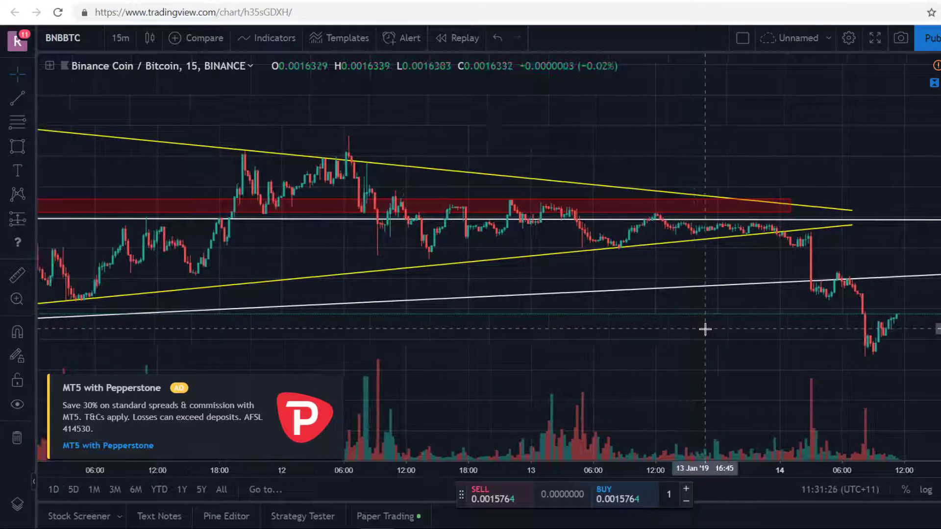
pyautogui.click(122, 37)
pyautogui.click(146, 87)
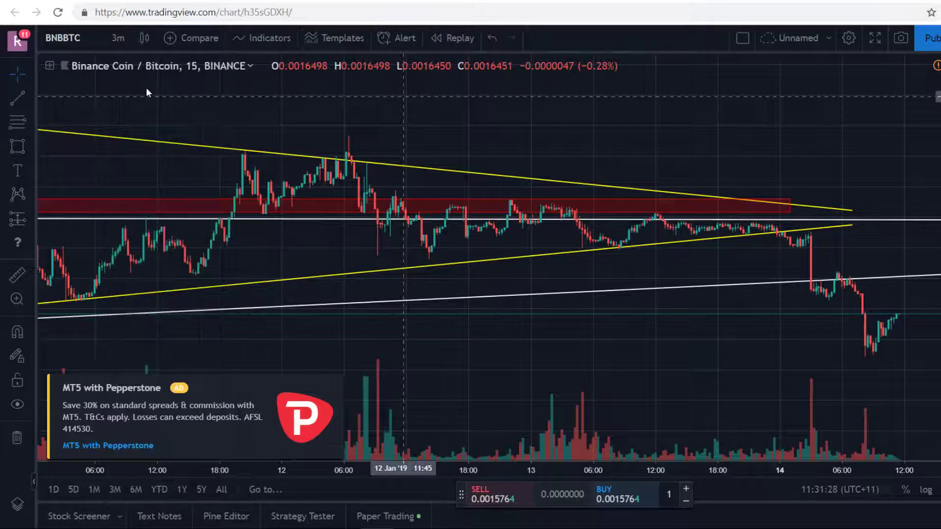
pyautogui.scroll(-5, 656, 262)
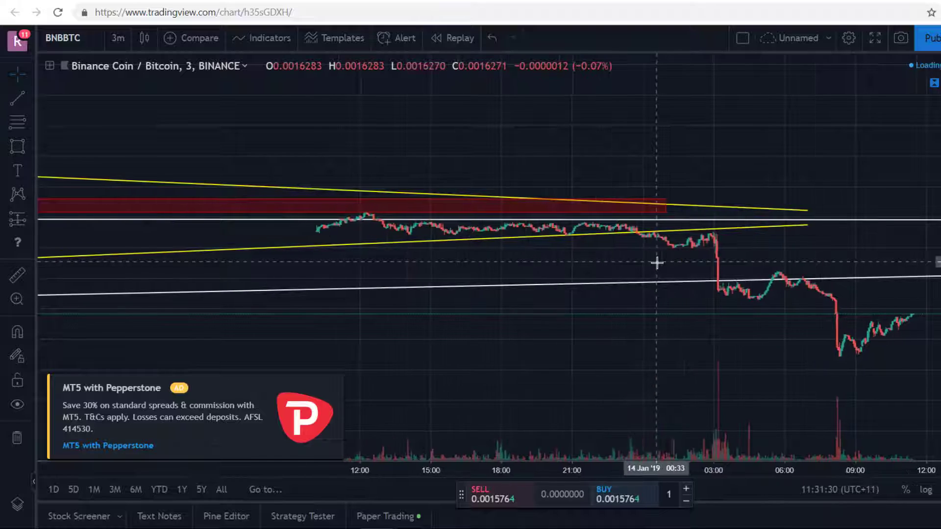
pyautogui.moveTo(939, 345); pyautogui.dragTo(935, 184)
pyautogui.moveTo(930, 326); pyautogui.dragTo(876, 177)
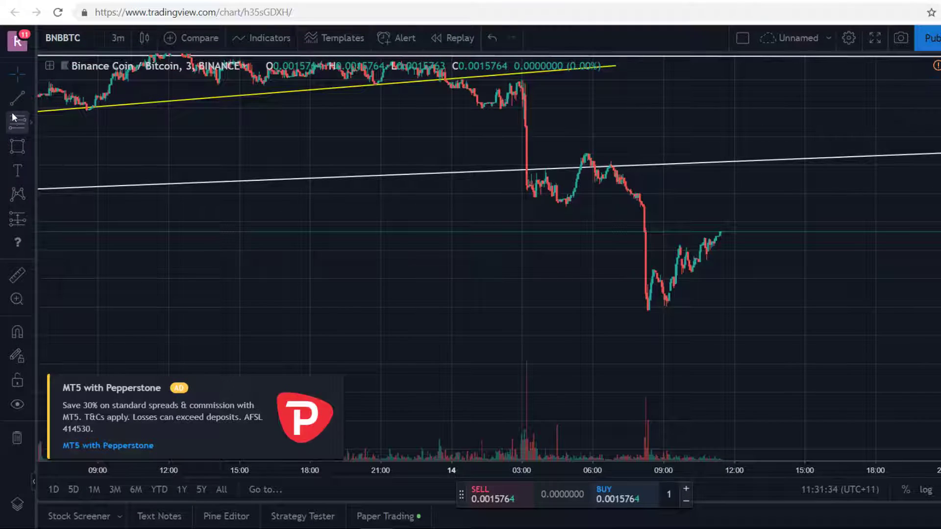
# Draw blue trend lines around the rebound: the lower from 14 January 09:00 to 12:00, the upper from 08:42 to 11:54
pyautogui.click(13, 92)
pyautogui.click(84, 99)
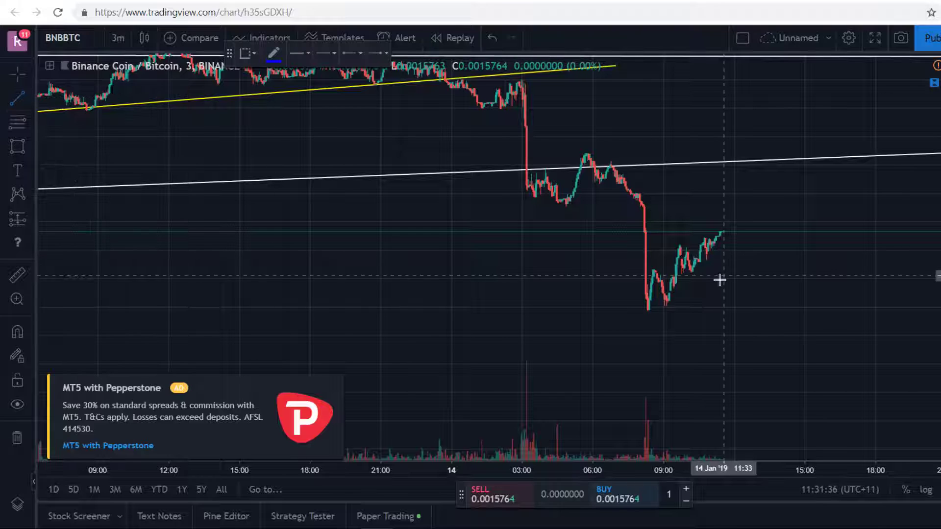
pyautogui.click(664, 312)
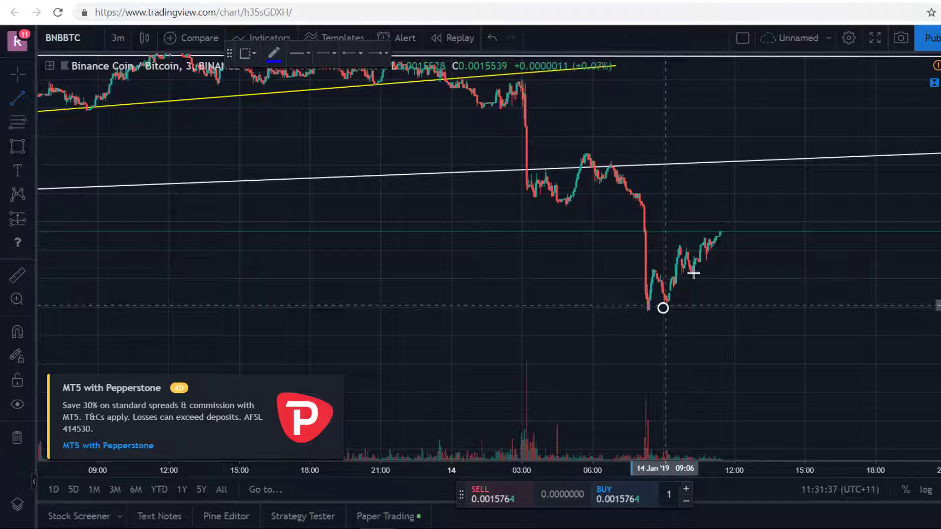
pyautogui.click(734, 229)
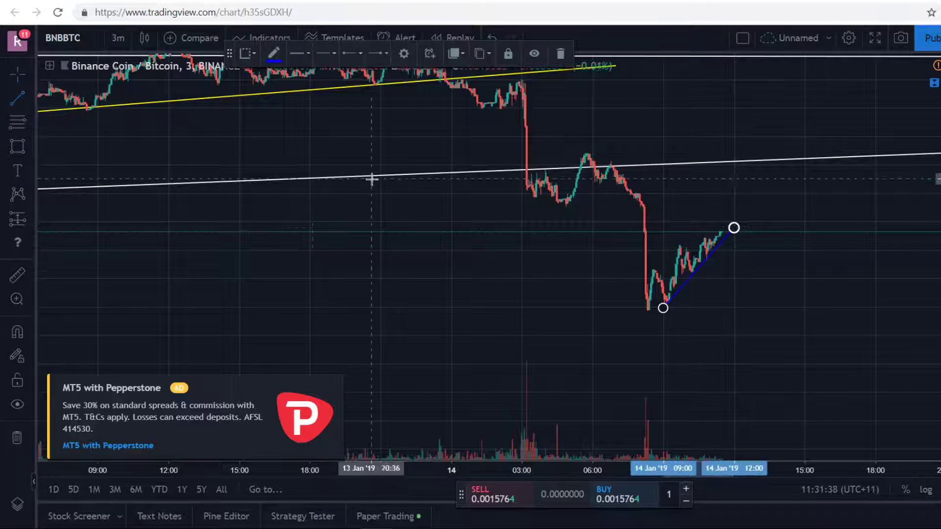
pyautogui.click(648, 269)
pyautogui.click(731, 224)
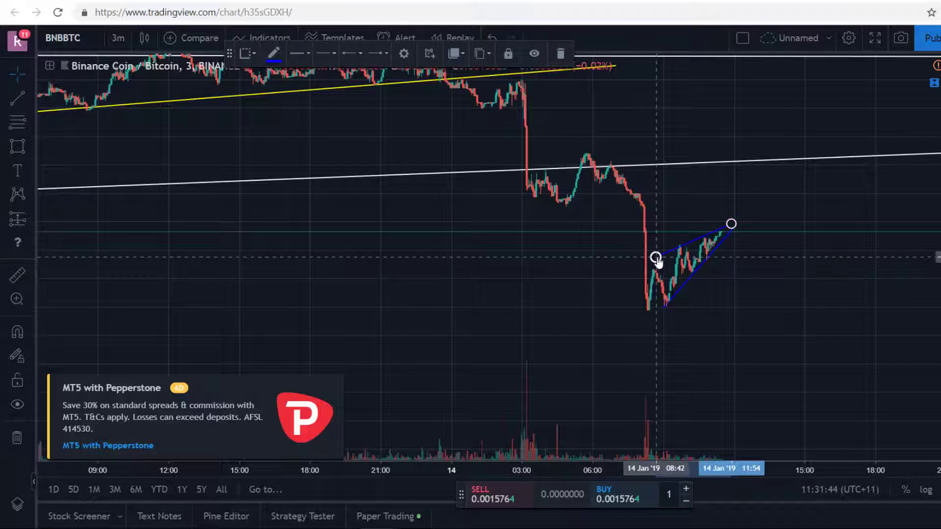
pyautogui.click(658, 328)
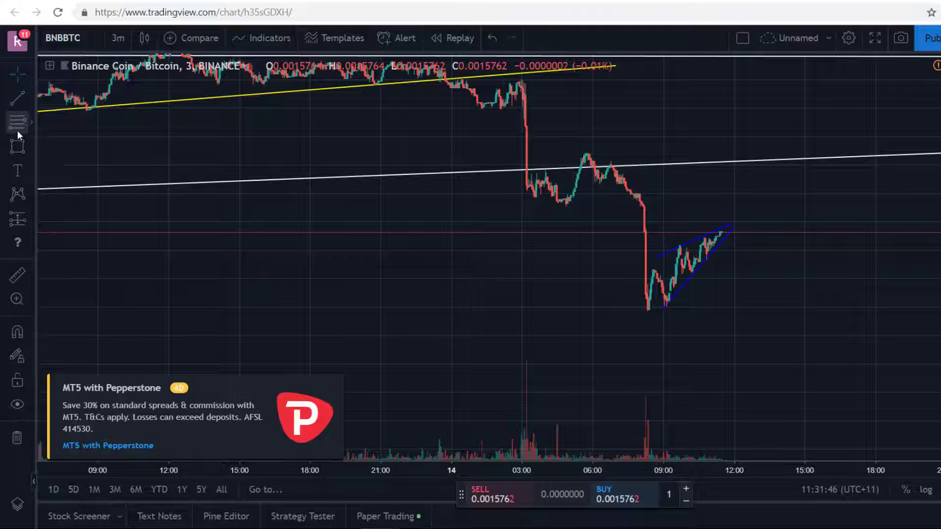
# Move the upper blue line down to start at the 14 January 09:18 low, and temporarily measure the price drop from the latest candle to it
pyautogui.click(681, 246)
pyautogui.moveTo(681, 246); pyautogui.dragTo(697, 310)
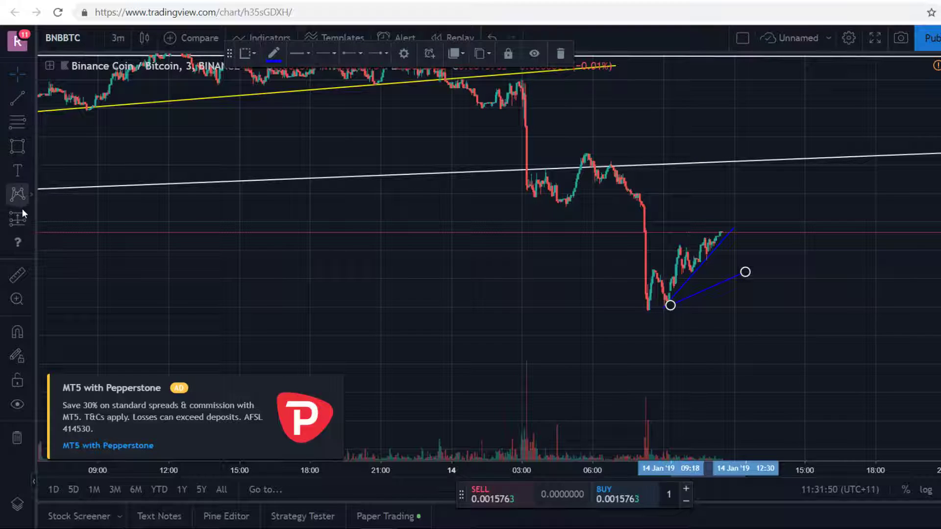
pyautogui.click(30, 218)
pyautogui.click(69, 323)
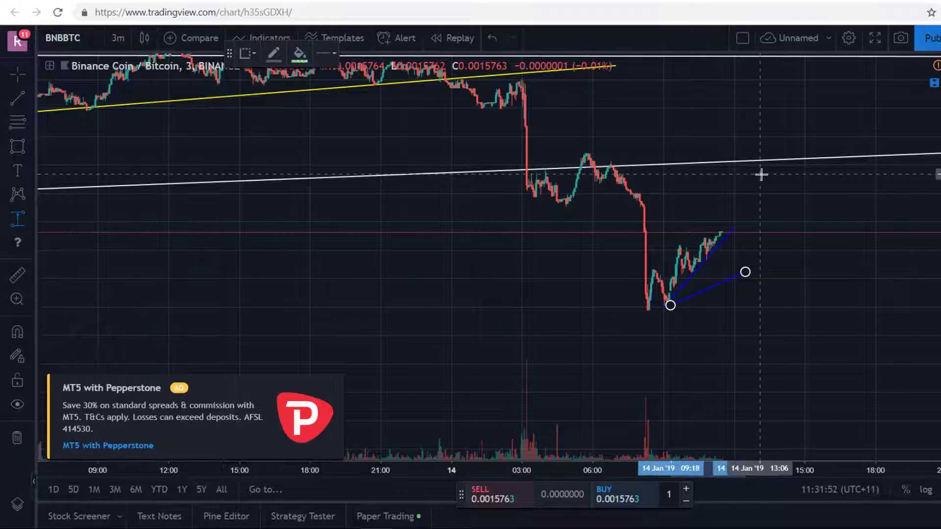
pyautogui.click(725, 234)
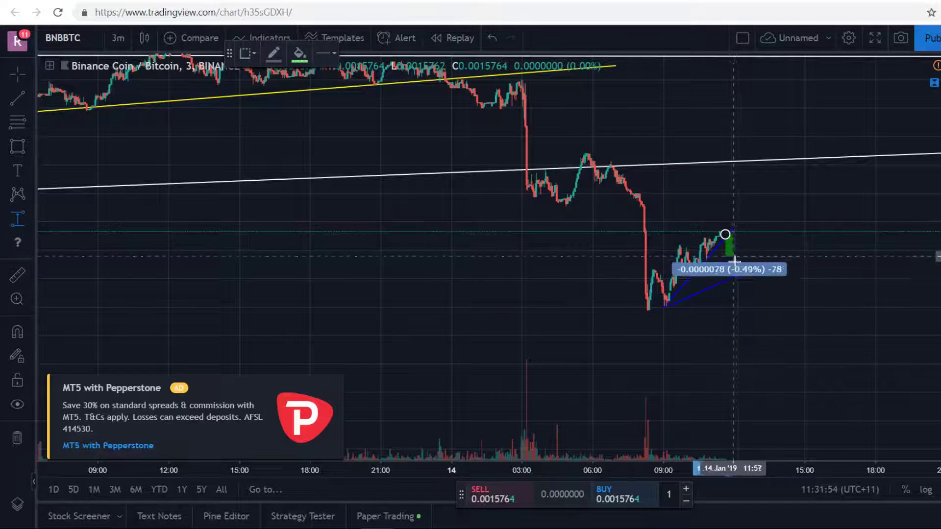
pyautogui.click(735, 282)
pyautogui.press('Delete')
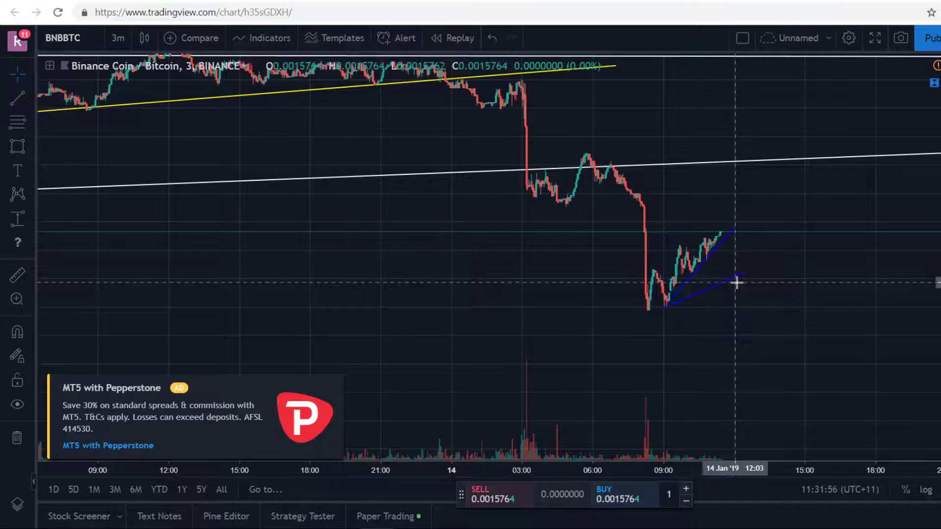
# Return to the four-hour Bitcoin/Dollar chart and dismiss the changed-layout notice without reloading
pyautogui.moveTo(939, 172); pyautogui.dragTo(940, 194)
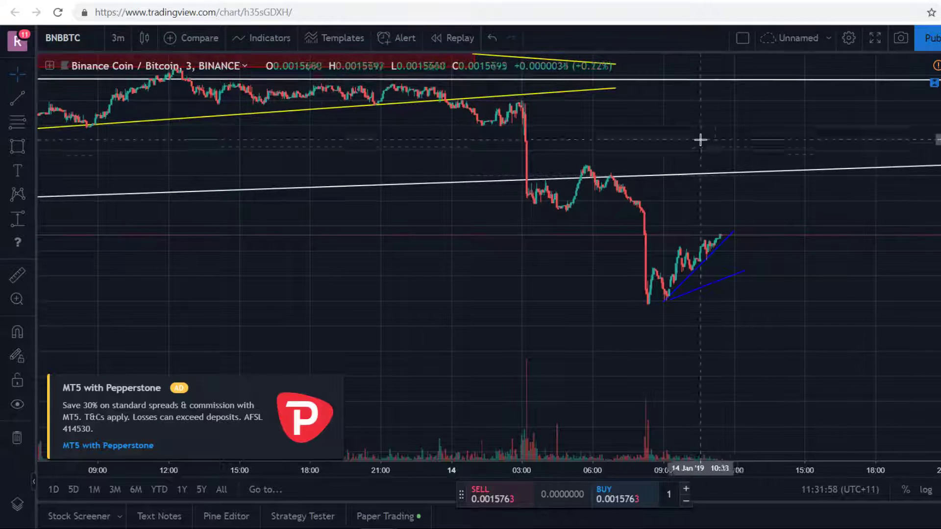
pyautogui.scroll(-5, 740, 280)
pyautogui.scroll(-1, 741, 280)
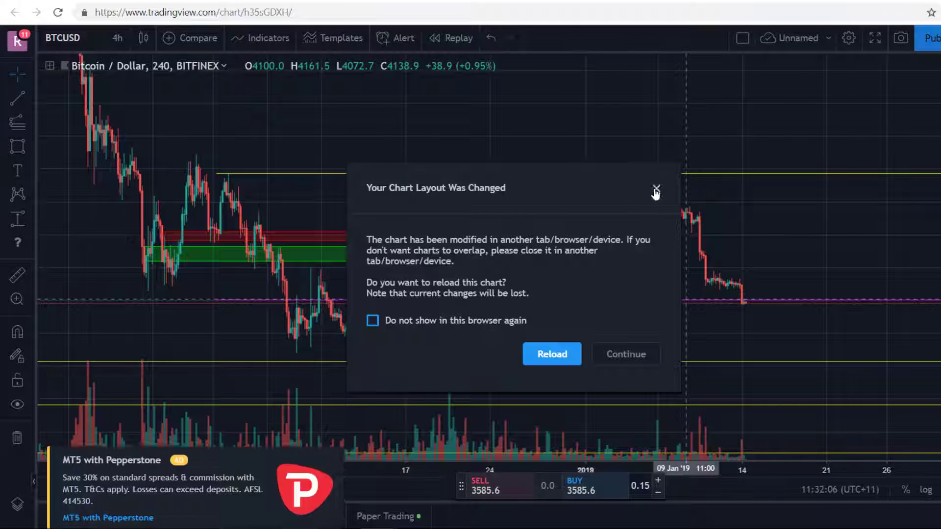
pyautogui.click(657, 189)
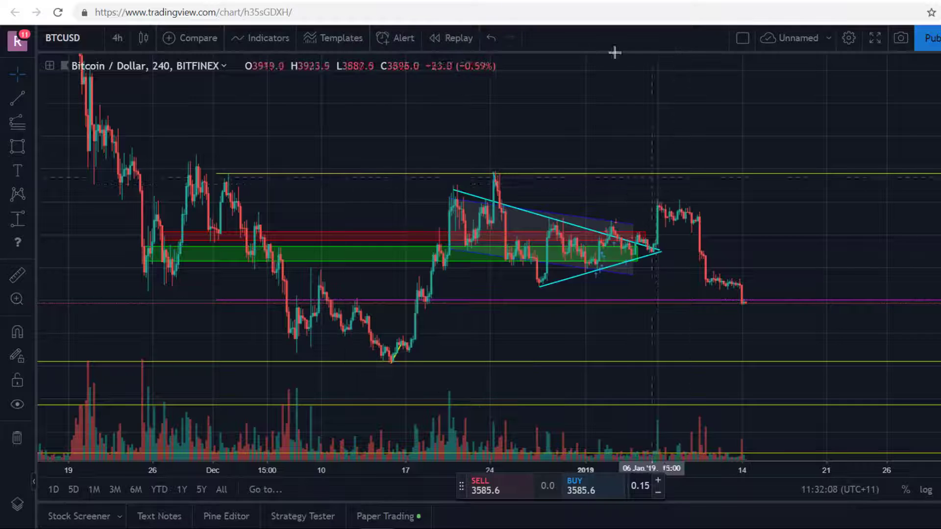